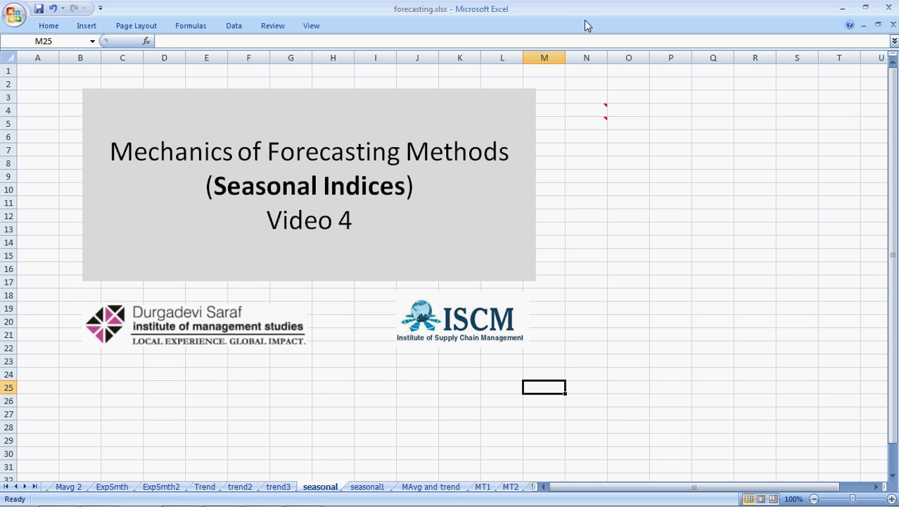
On the seasonal1 sheet, insert a 2-D line chart of Demand (C1:C13) beside the table.
{"action": "mouse_move", "coordinate": [580, 112]}
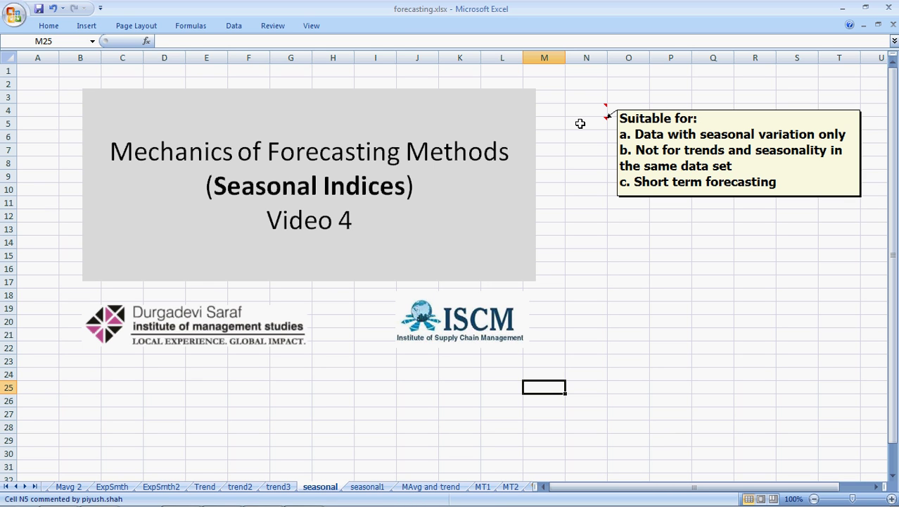
{"action": "mouse_move", "coordinate": [385, 504]}
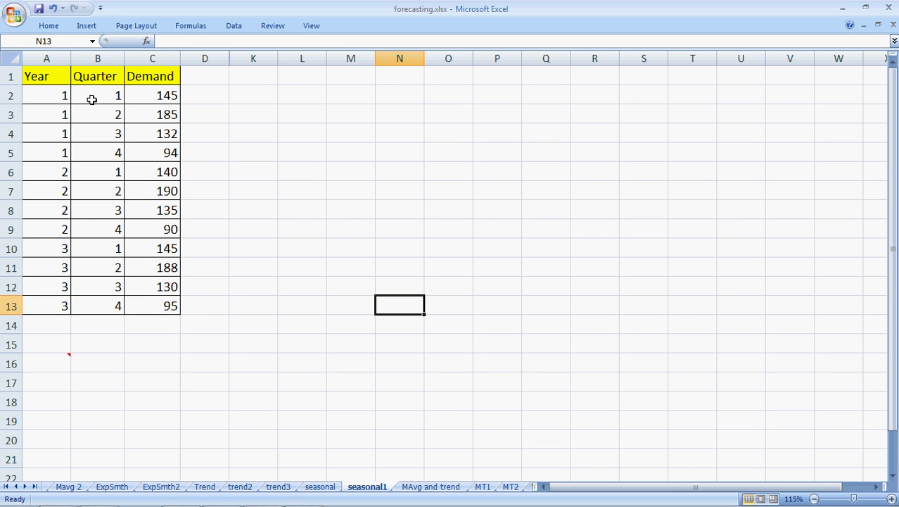
{"action": "left_click_drag", "start_coordinate": [150, 76], "coordinate": [165, 301]}
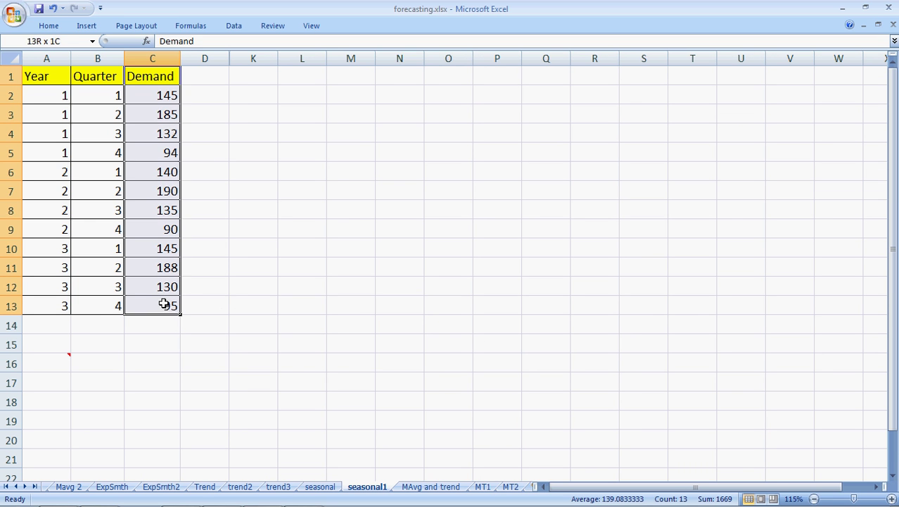
{"action": "left_click", "coordinate": [85, 26]}
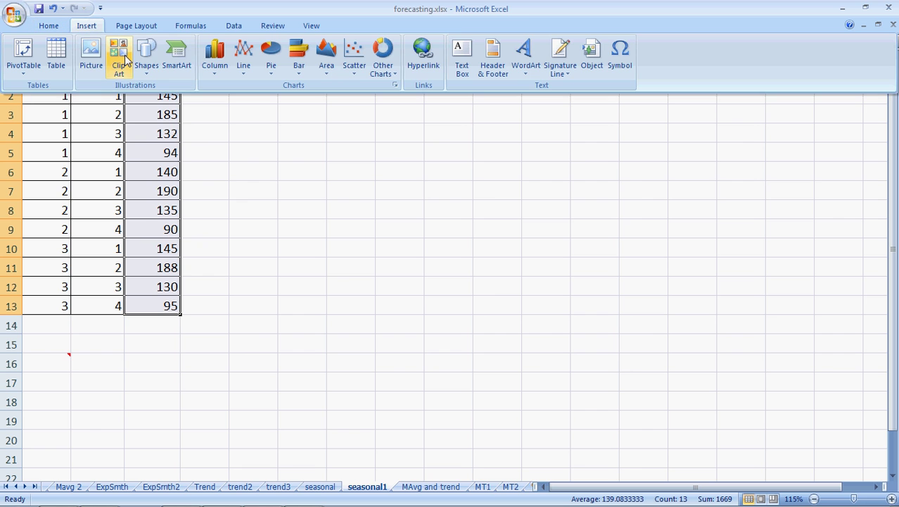
{"action": "left_click", "coordinate": [246, 69]}
{"action": "left_click", "coordinate": [254, 109]}
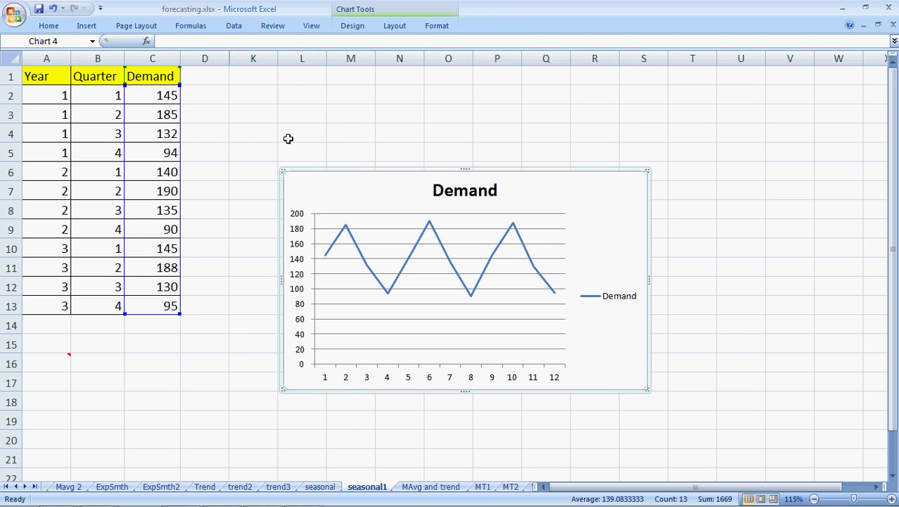
{"action": "left_click_drag", "start_coordinate": [508, 171], "coordinate": [645, 85]}
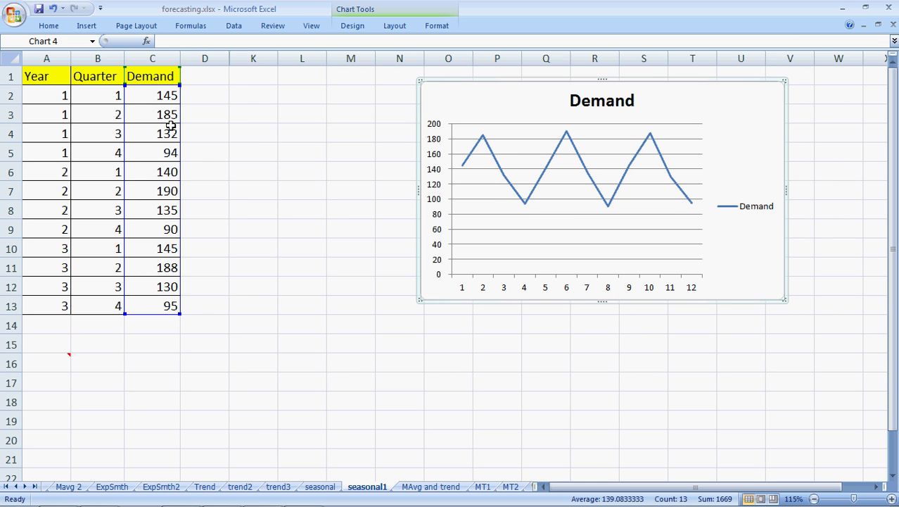
Review several quarterly demand values, then select columns D through K.
{"action": "left_click", "coordinate": [148, 116]}
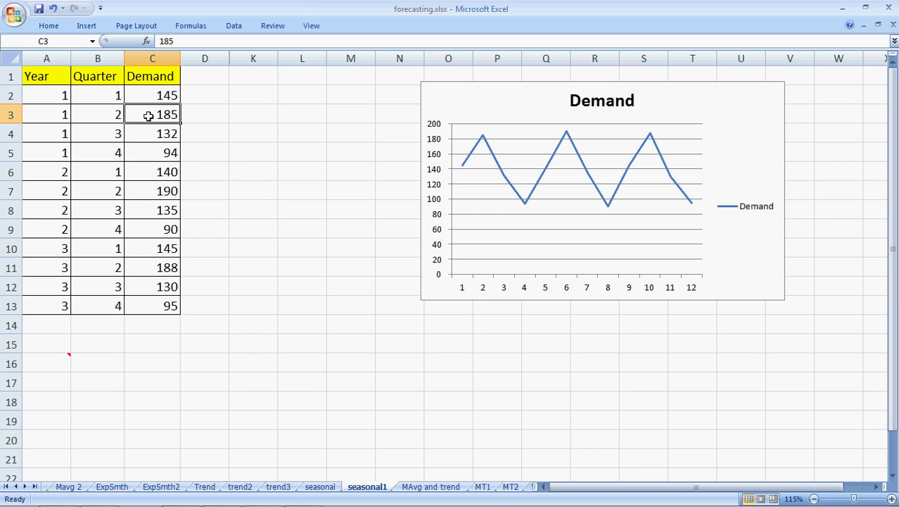
{"action": "key", "text": "Down"}
{"action": "key", "text": "Down"}
{"action": "key", "text": "Down"}
{"action": "key", "text": "Down"}
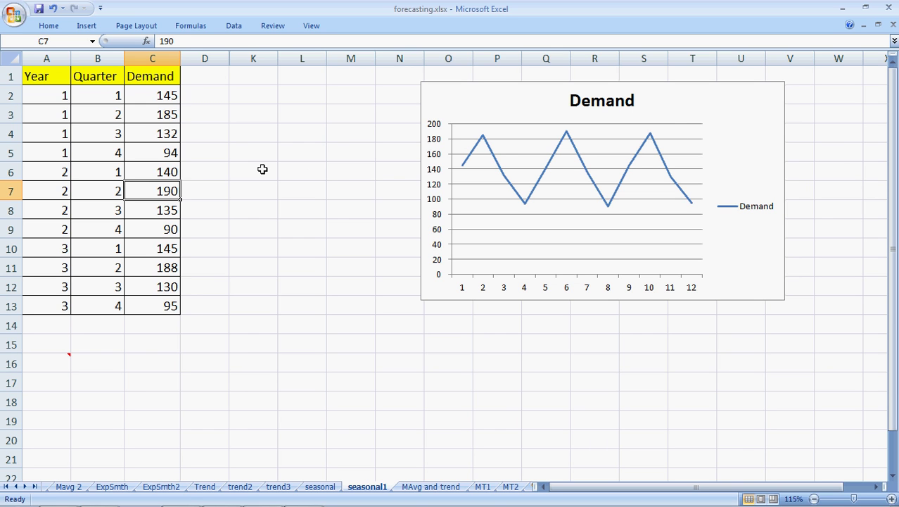
{"action": "left_click", "coordinate": [154, 151]}
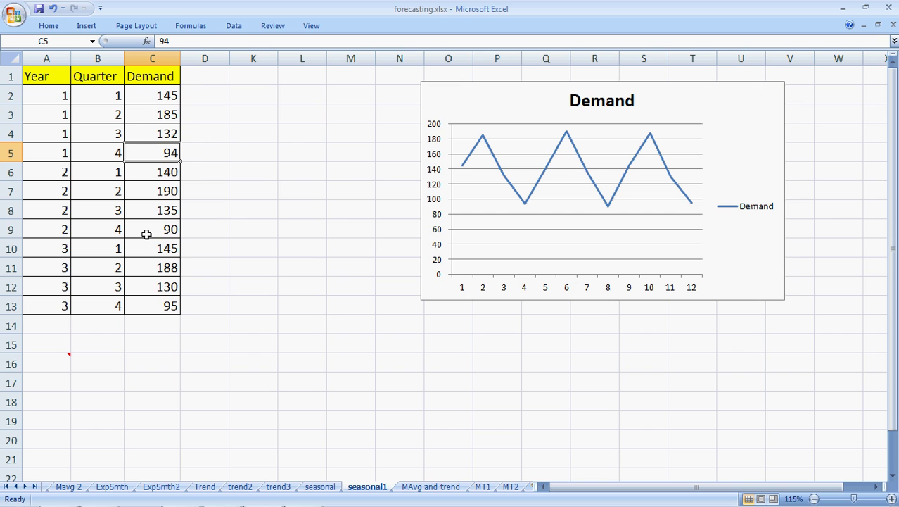
{"action": "left_click", "coordinate": [145, 305]}
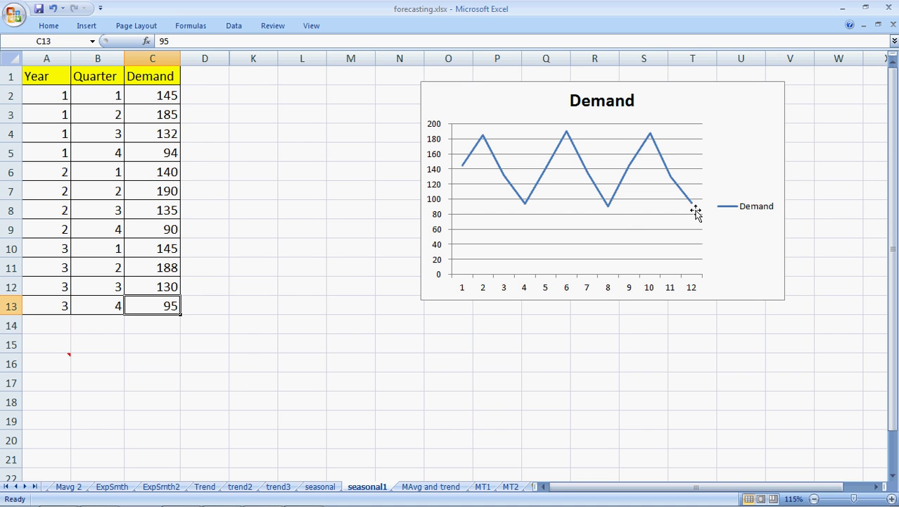
{"action": "left_click_drag", "start_coordinate": [207, 59], "coordinate": [246, 58]}
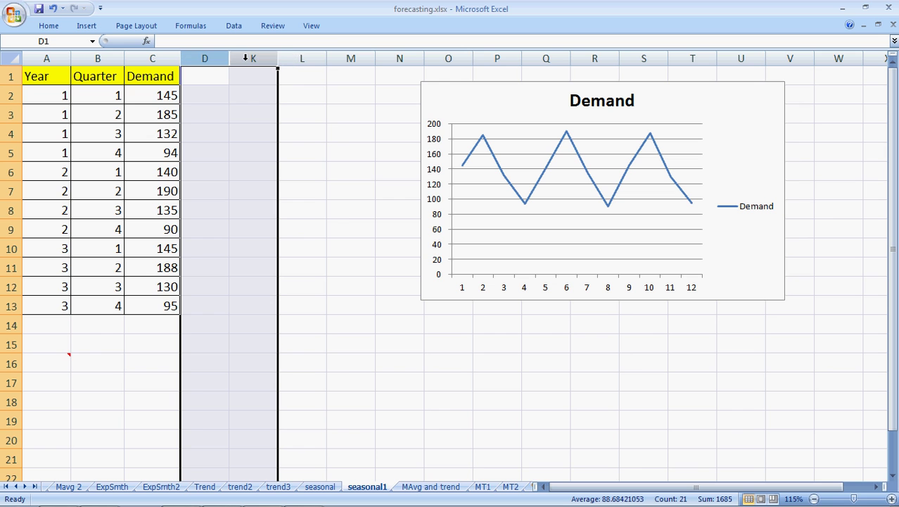
Unhide columns E to J to reveal the Quarter-by-Year table for years 1, 2 and 3.
{"action": "right_click", "coordinate": [257, 61]}
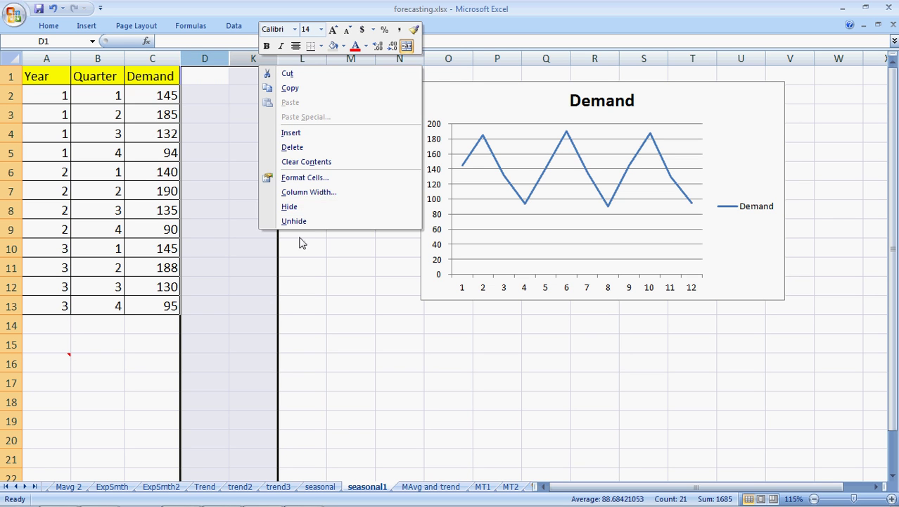
{"action": "left_click", "coordinate": [304, 223]}
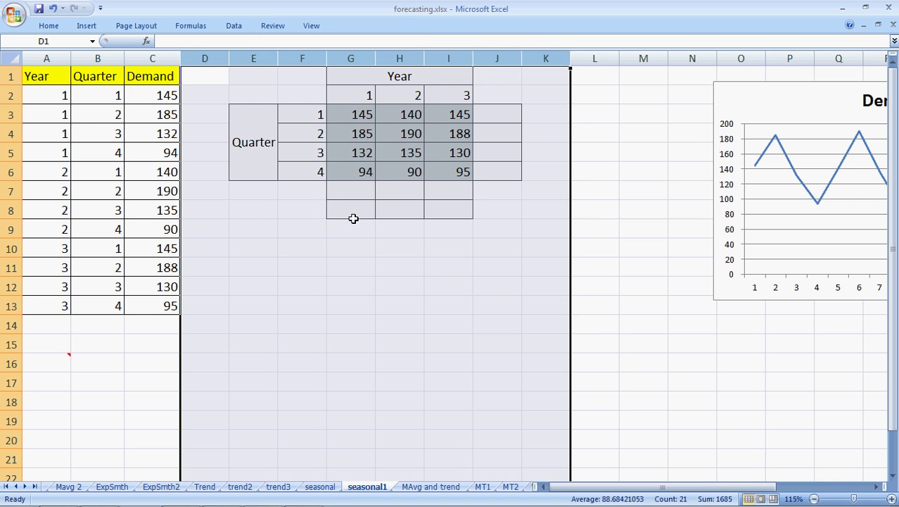
{"action": "left_click", "coordinate": [289, 263]}
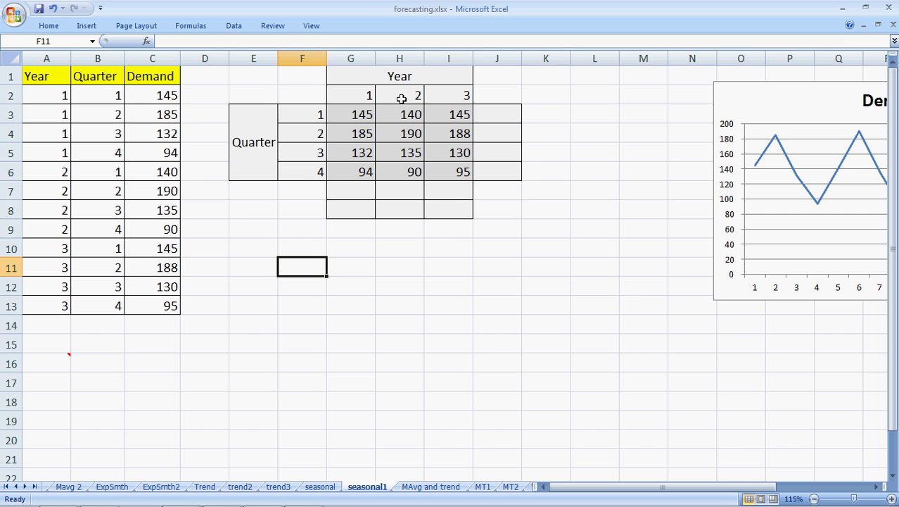
{"action": "left_click", "coordinate": [351, 97]}
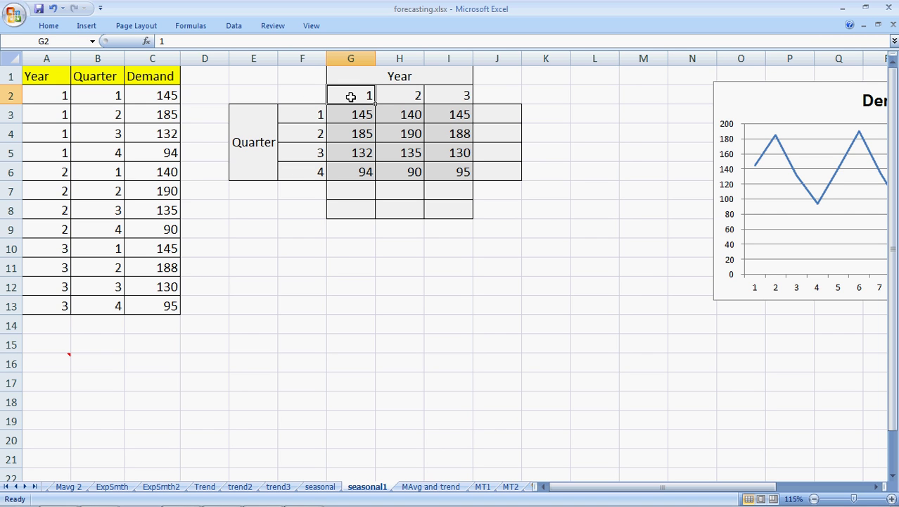
{"action": "left_click", "coordinate": [450, 96]}
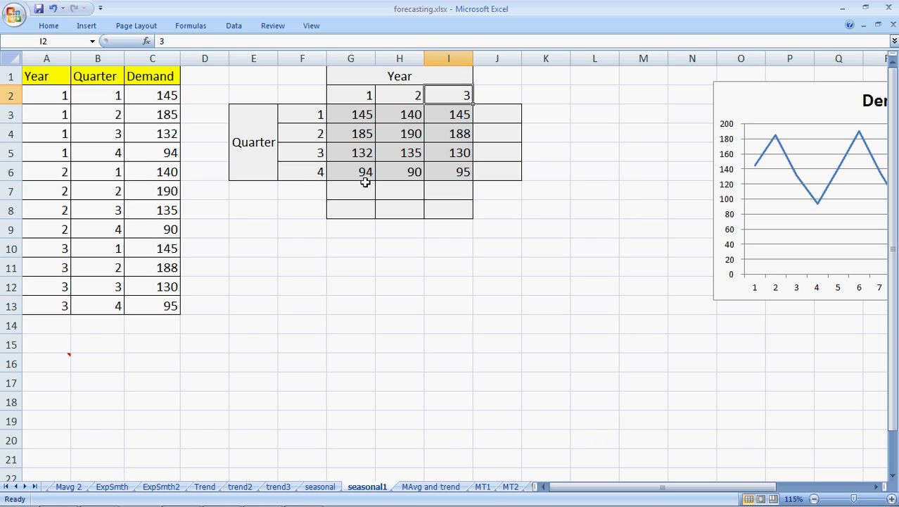
Add a Total row in F7 with =SUM(G3:G6) copied across, giving 556, 555 and 558.
{"action": "left_click", "coordinate": [301, 192]}
{"action": "type", "text": "Toal"}
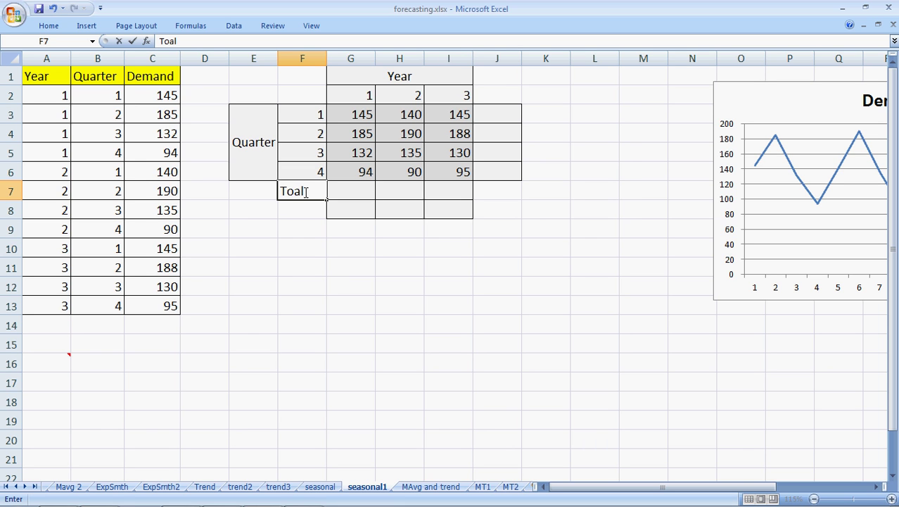
{"action": "key", "text": "BackSpace"}
{"action": "key", "text": "BackSpace"}
{"action": "type", "text": "tal"}
{"action": "key", "text": "Tab"}
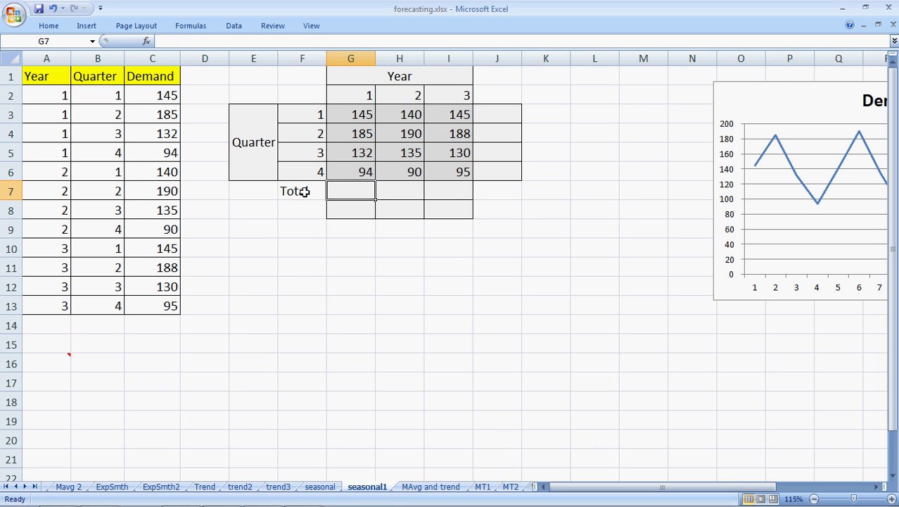
{"action": "type", "text": "=su"}
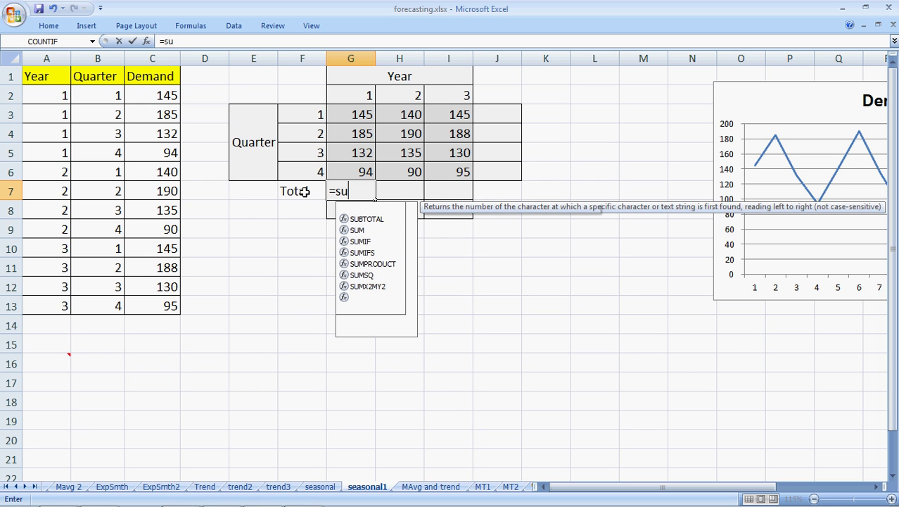
{"action": "type", "text": "m("}
{"action": "key", "text": "Up"}
{"action": "key", "text": "shift+Up"}
{"action": "key", "text": "shift+Up"}
{"action": "key", "text": "shift+Up"}
{"action": "key", "text": "Return"}
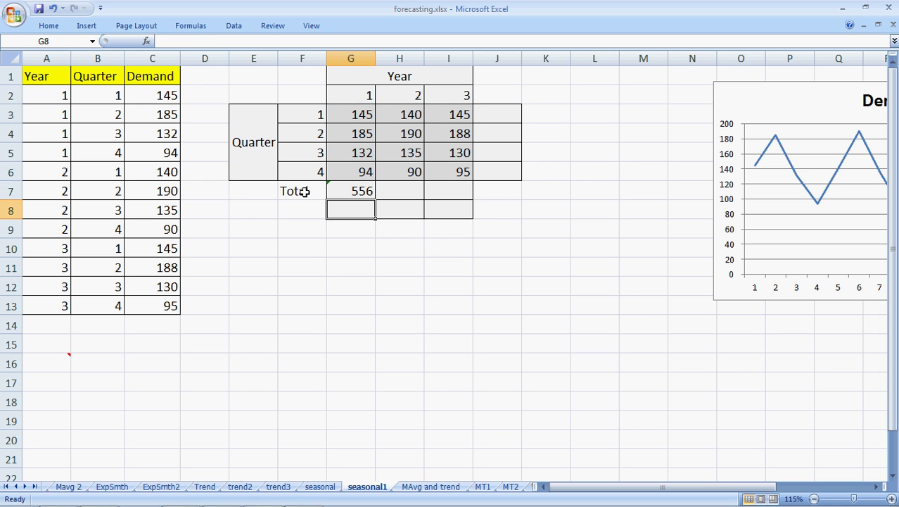
{"action": "key", "text": "Up"}
{"action": "key", "text": "ctrl+c"}
{"action": "key", "text": "Right"}
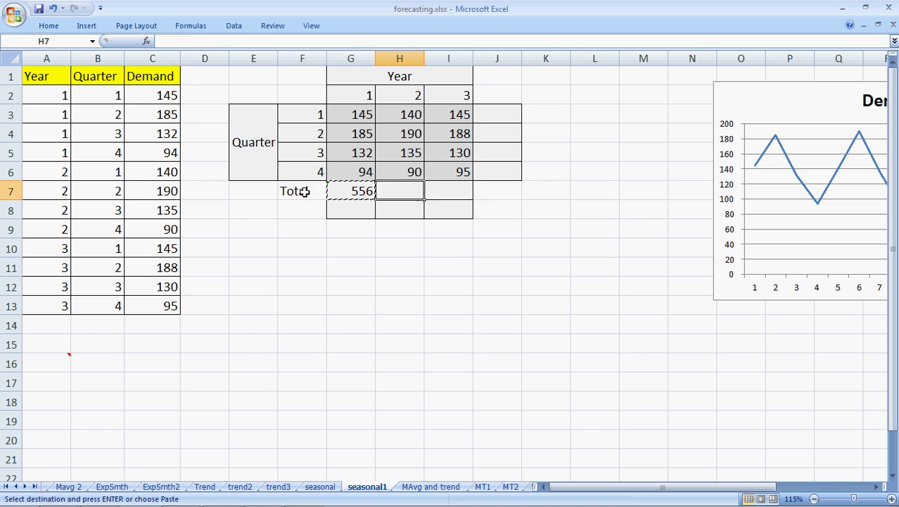
{"action": "key", "text": "shift+Right"}
{"action": "key", "text": "Return"}
{"action": "key", "text": "Down"}
{"action": "key", "text": "Down"}
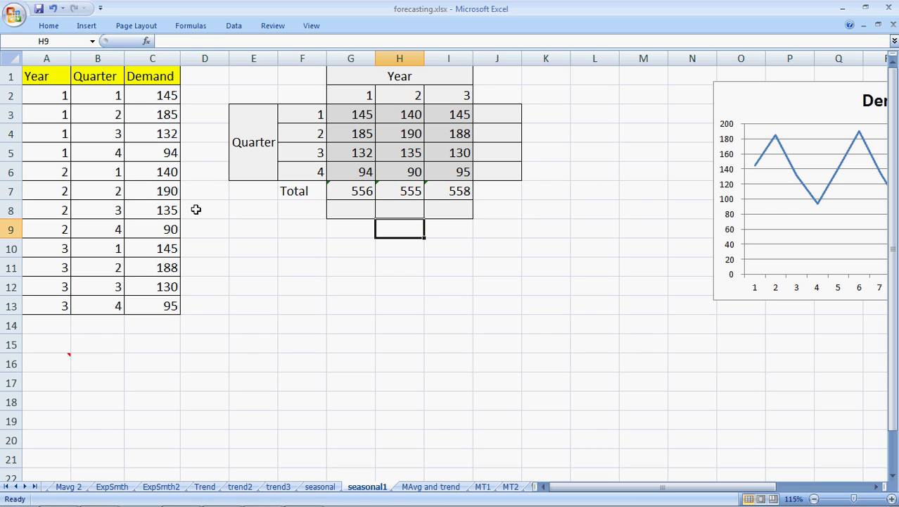
Add an average row in F8 with =AVERAGE(G3:G6) copied across, giving 139, 138.75 and 139.5.
{"action": "left_click", "coordinate": [294, 218]}
{"action": "type", "text": "average"}
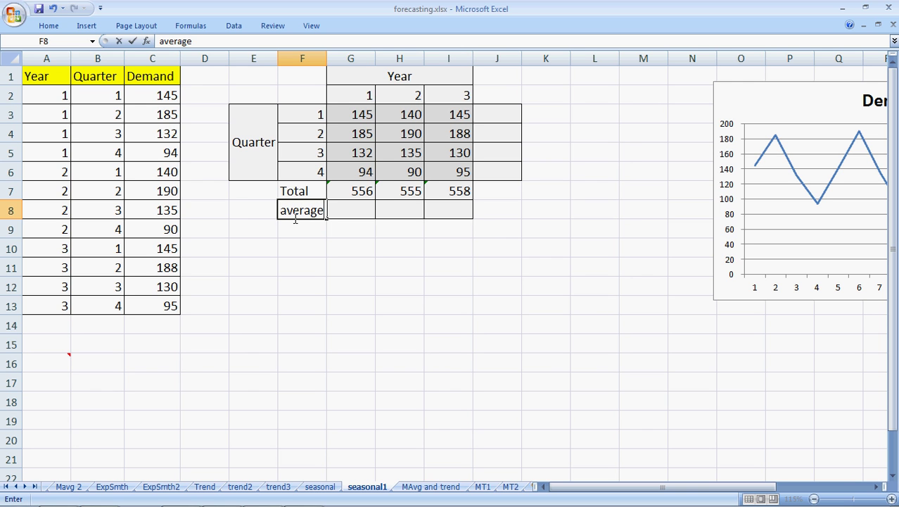
{"action": "key", "text": "Tab"}
{"action": "type", "text": "=average("}
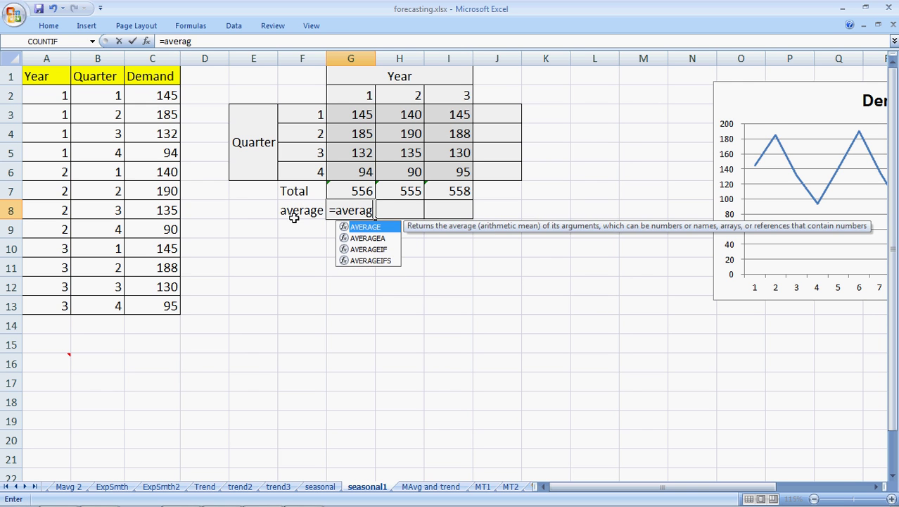
{"action": "key", "text": "Up"}
{"action": "key", "text": "Up"}
{"action": "key", "text": "Up"}
{"action": "key", "text": "Up"}
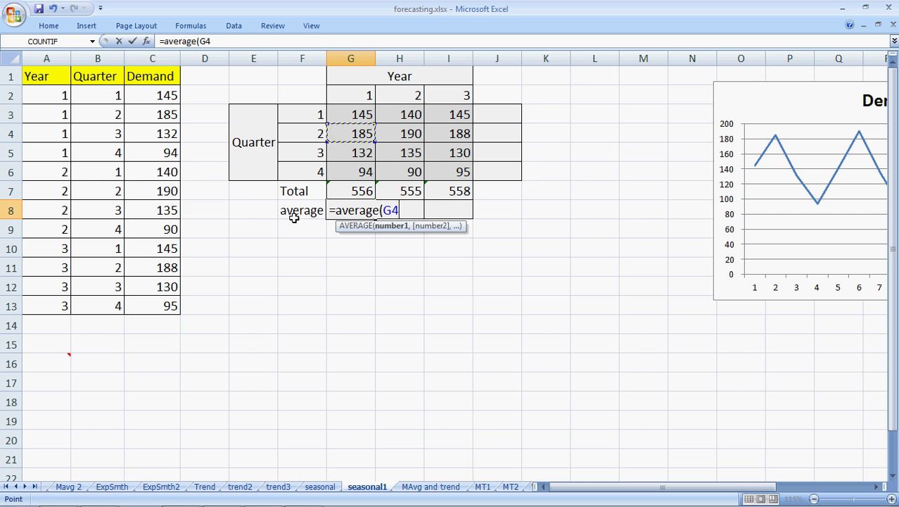
{"action": "key", "text": "Up"}
{"action": "key", "text": "shift+Down"}
{"action": "key", "text": "shift+Down"}
{"action": "key", "text": "shift+Down"}
{"action": "type", "text": ")"}
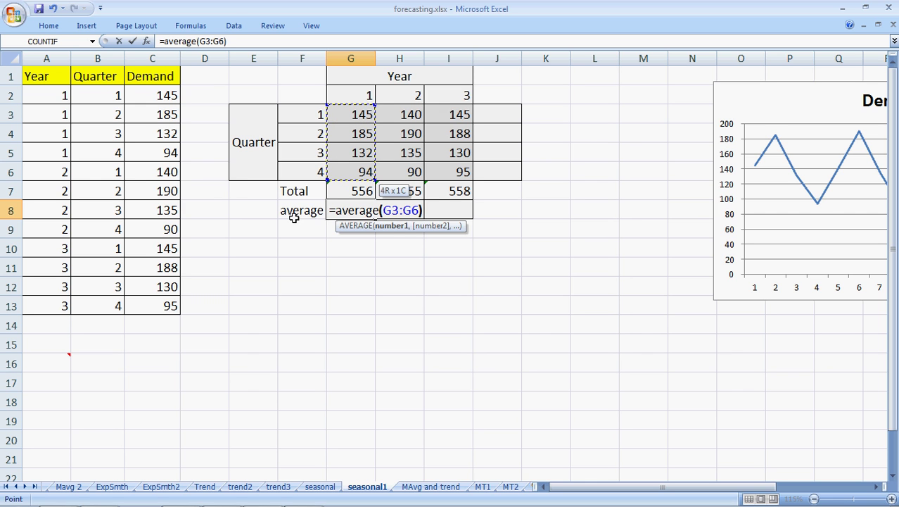
{"action": "key", "text": "ctrl+Return"}
{"action": "key", "text": "ctrl+c"}
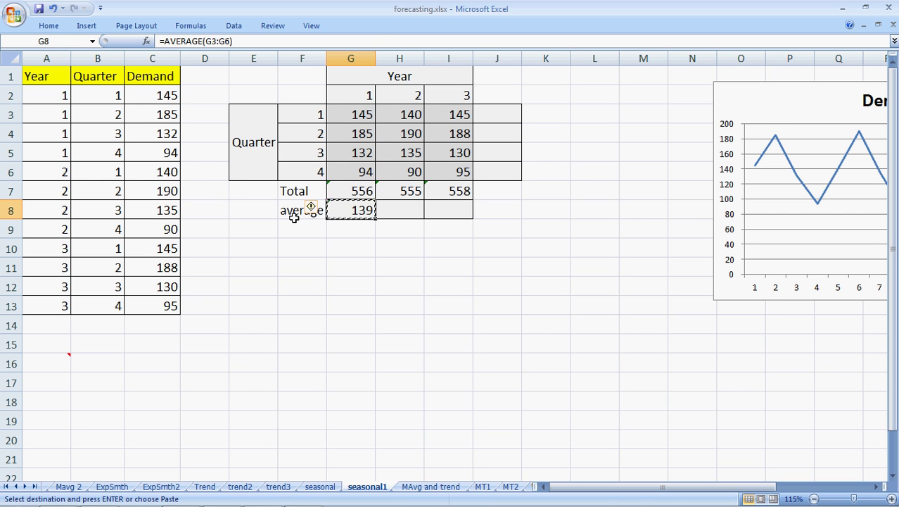
{"action": "key", "text": "Right"}
{"action": "key", "text": "shift+Right"}
{"action": "key", "text": "Return"}
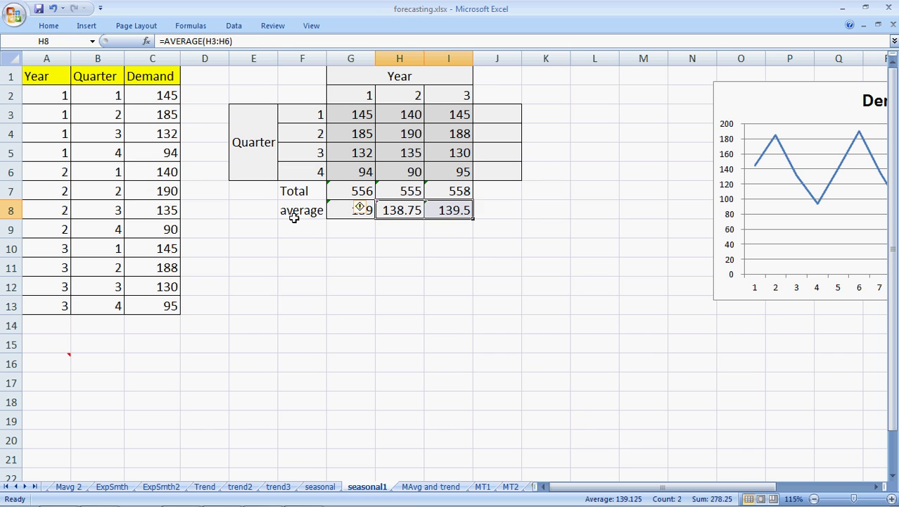
{"action": "left_click", "coordinate": [452, 306]}
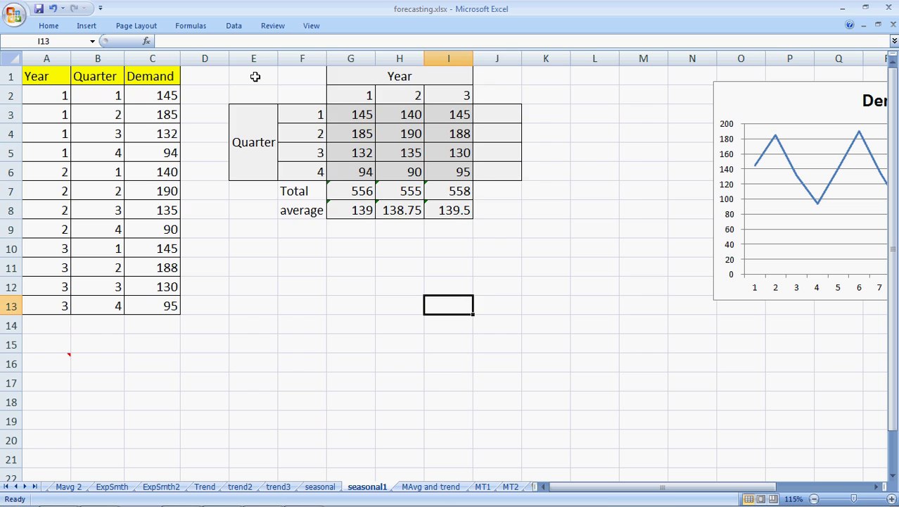
Duplicate the quarter-by-year table at E10 and clear its numbers in G12:I17.
{"action": "left_click_drag", "start_coordinate": [255, 77], "coordinate": [477, 203]}
{"action": "key", "text": "ctrl+c"}
{"action": "key", "text": "Down"}
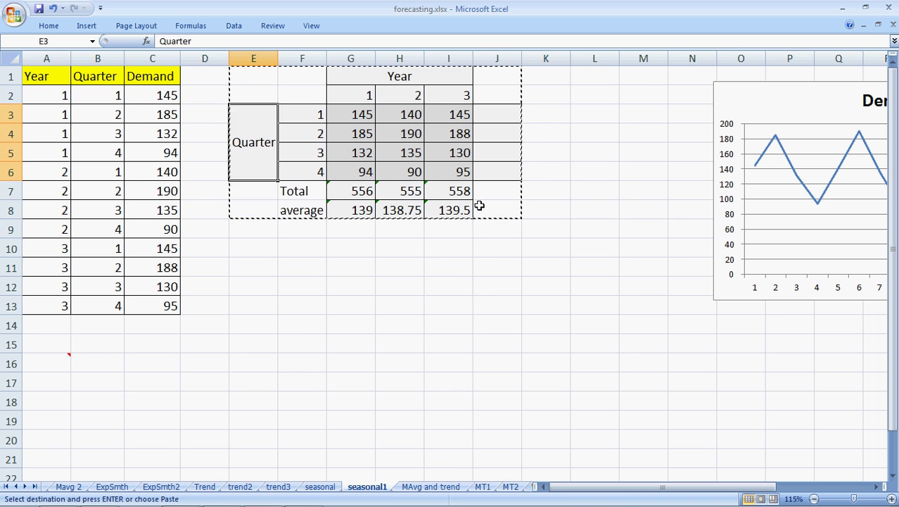
{"action": "key", "text": "Down"}
{"action": "key", "text": "Down"}
{"action": "key", "text": "Down"}
{"action": "key", "text": "Down"}
{"action": "key", "text": "Return"}
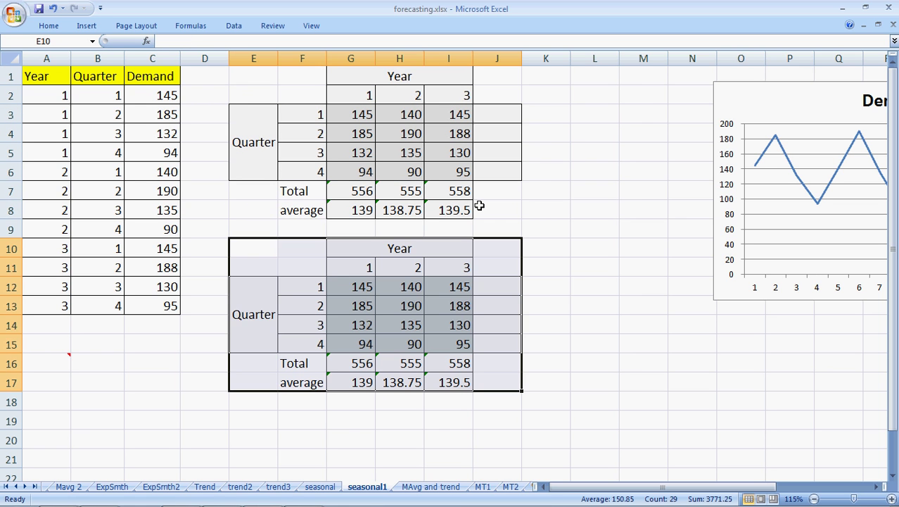
{"action": "left_click", "coordinate": [357, 292]}
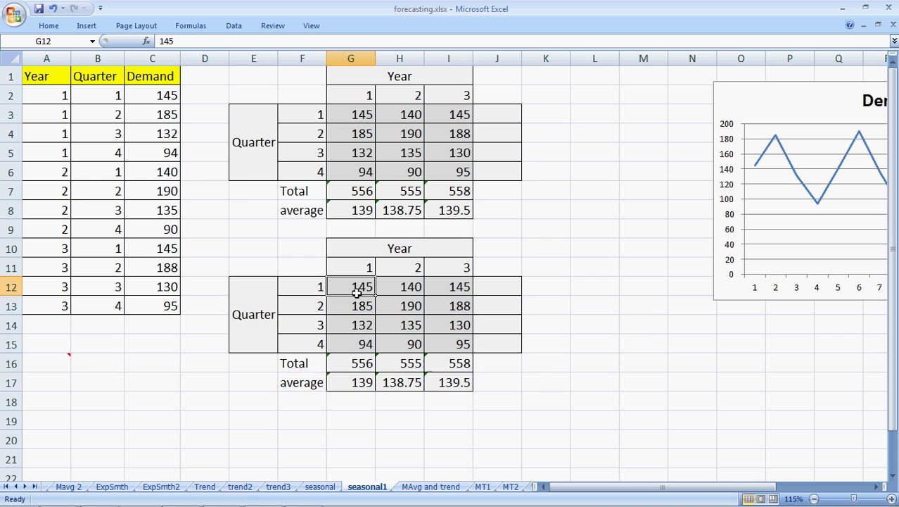
{"action": "left_click_drag", "start_coordinate": [357, 293], "coordinate": [454, 375]}
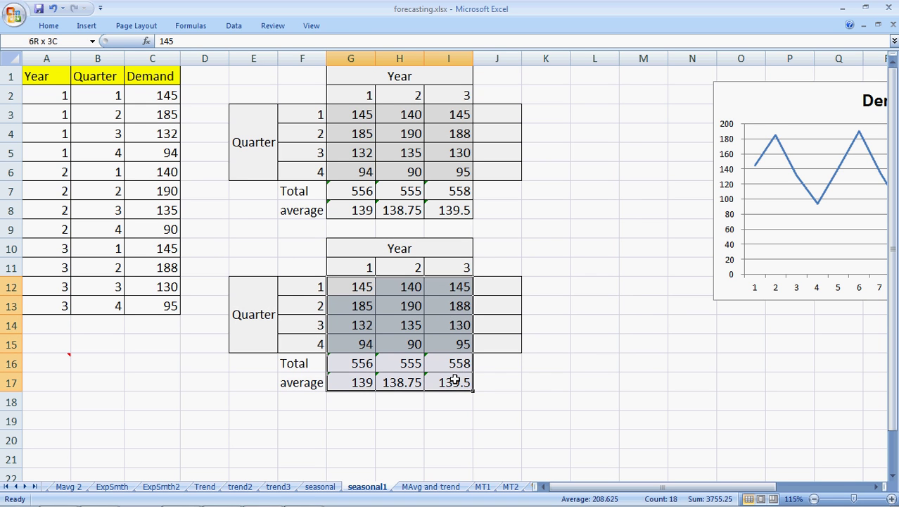
{"action": "key", "text": "Delete"}
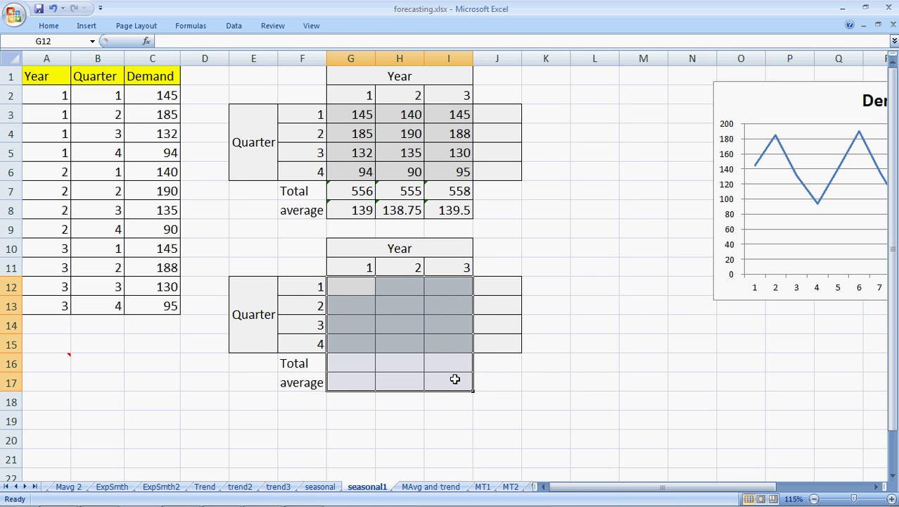
Enter =G3/G8 in G12 for a year 1 quarter 1 seasonal index of 1.0432.
{"action": "key", "text": "shift+BackSpace"}
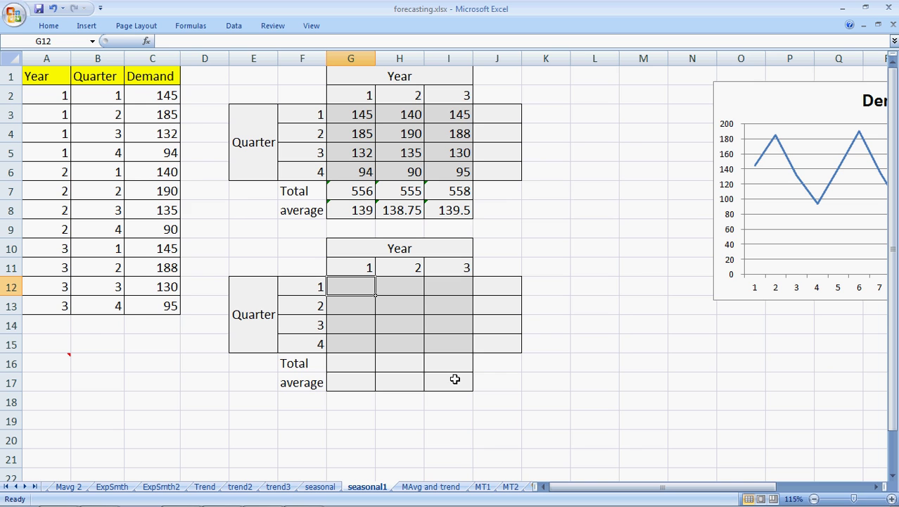
{"action": "type", "text": "="}
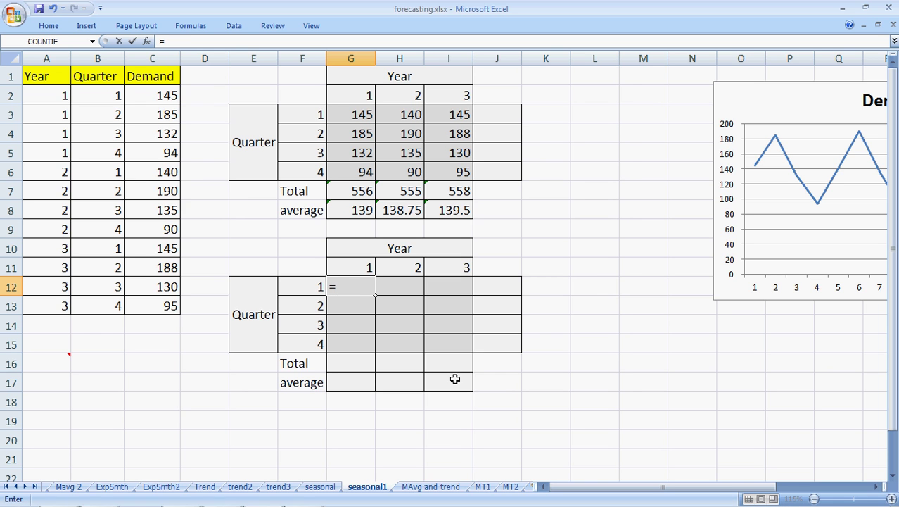
{"action": "key", "text": "Up"}
{"action": "key", "text": "Up"}
{"action": "key", "text": "Up"}
{"action": "key", "text": "Up"}
{"action": "key", "text": "Up"}
{"action": "key", "text": "Up"}
{"action": "key", "text": "Up"}
{"action": "key", "text": "Up"}
{"action": "key", "text": "Up"}
{"action": "type", "text": "/"}
{"action": "key", "text": "Up"}
{"action": "key", "text": "Up"}
{"action": "key", "text": "Up"}
{"action": "key", "text": "Up"}
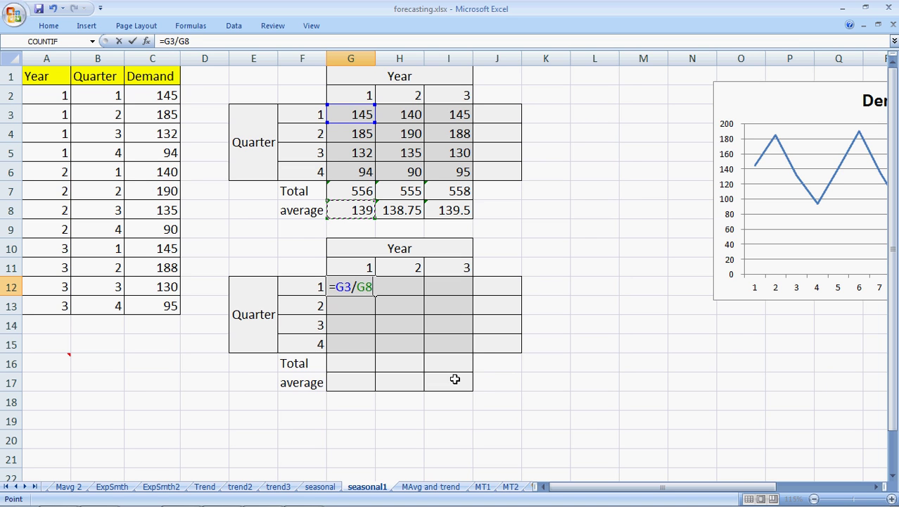
{"action": "key", "text": "Return"}
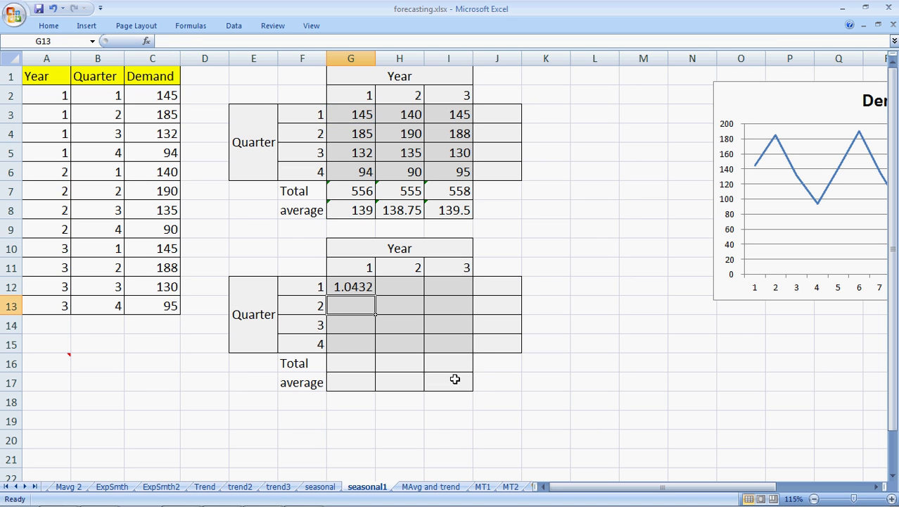
Change G12 to =G3/G$8 and fill it down to year 1's quarter 4.
{"action": "left_click", "coordinate": [355, 291]}
{"action": "double_click", "coordinate": [355, 290]}
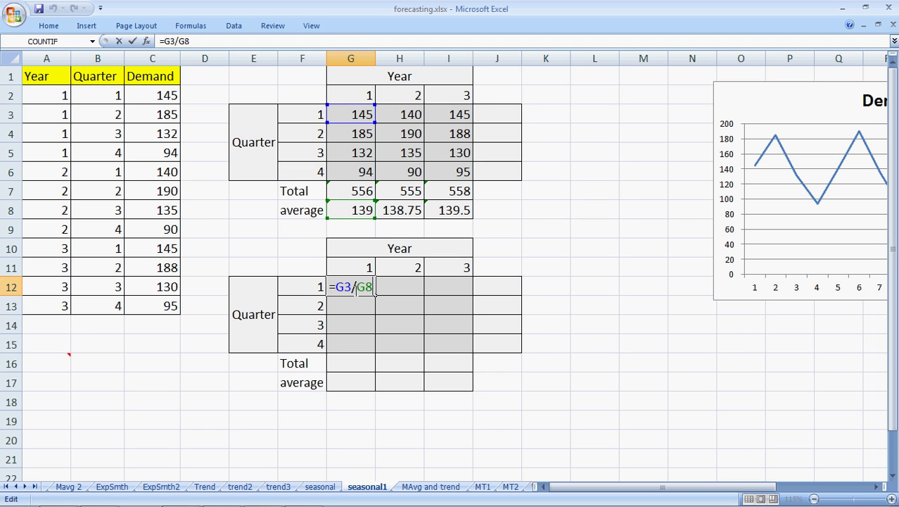
{"action": "key", "text": "F4"}
{"action": "key", "text": "F4"}
{"action": "key", "text": "Return"}
{"action": "left_click", "coordinate": [355, 282]}
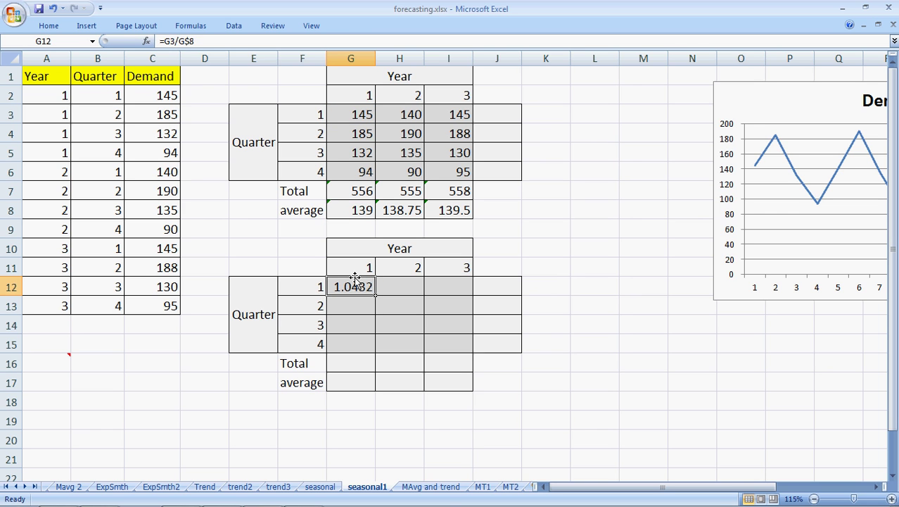
{"action": "key", "text": "ctrl+c"}
{"action": "key", "text": "Down"}
{"action": "key", "text": "shift+Down"}
{"action": "key", "text": "shift+Down"}
{"action": "key", "text": "Return"}
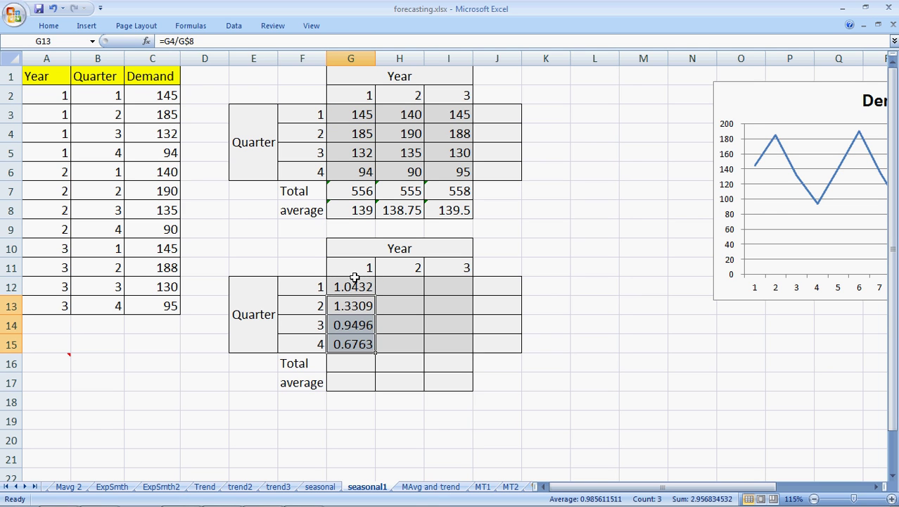
{"action": "left_click", "coordinate": [350, 345]}
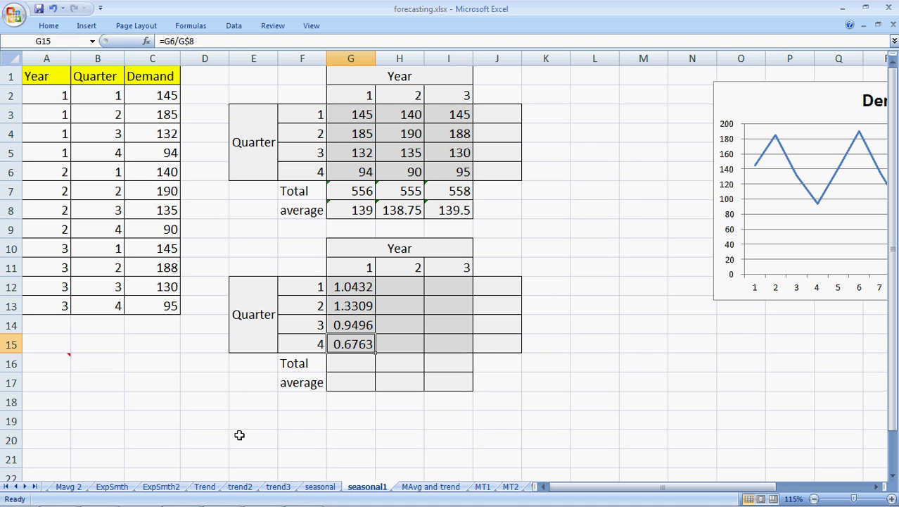
Copy year 1's index formulas into years 2 and 3, e.g. 1.3694 for year 2 quarter 2.
{"action": "left_click_drag", "start_coordinate": [347, 288], "coordinate": [346, 342]}
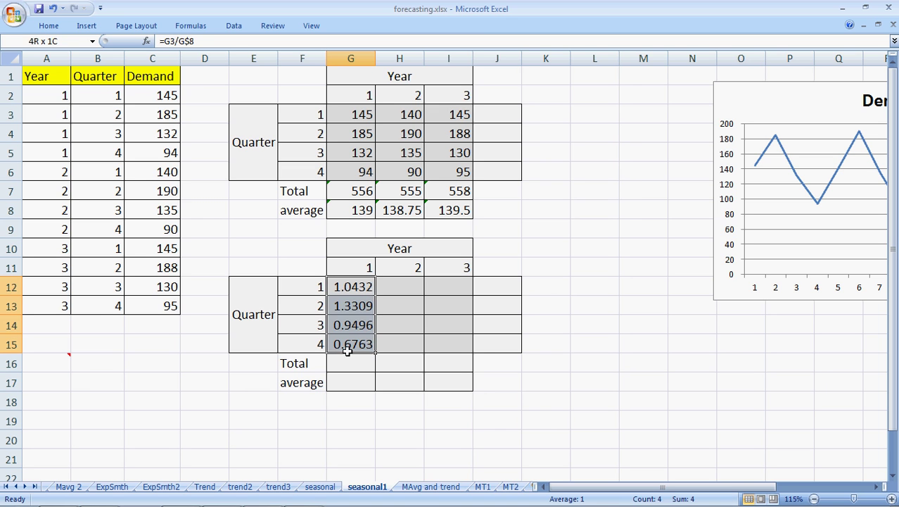
{"action": "key", "text": "ctrl+c"}
{"action": "key", "text": "Right"}
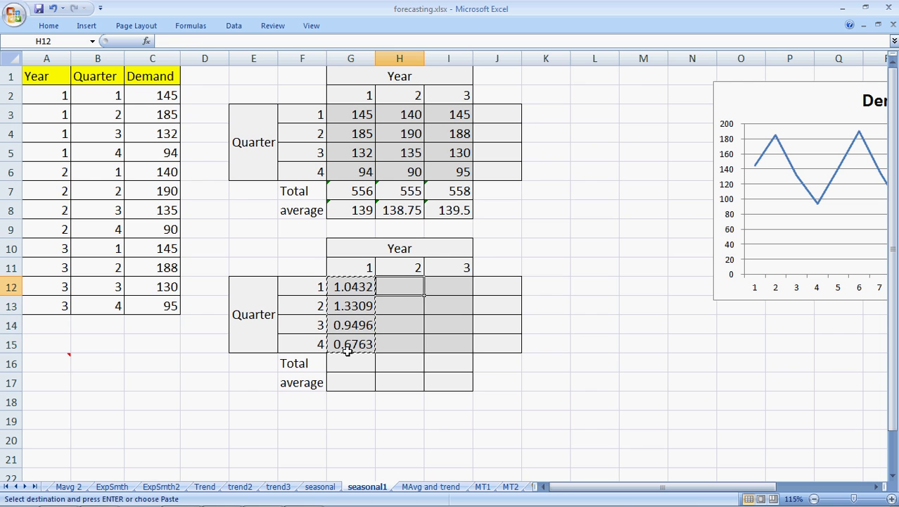
{"action": "key", "text": "shift+Right"}
{"action": "key", "text": "shift+Down"}
{"action": "key", "text": "shift+Down"}
{"action": "key", "text": "shift+Down"}
{"action": "key", "text": "Return"}
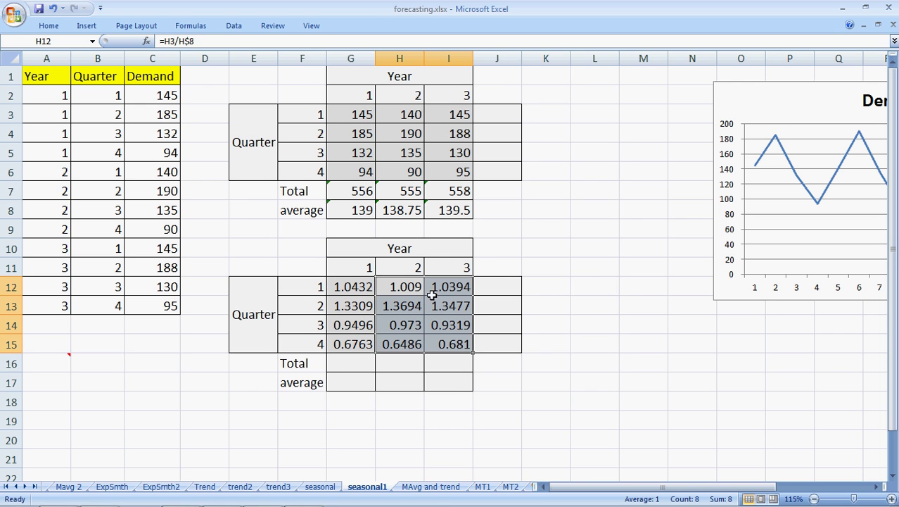
Enter =AVERAGE(G12:I12) in J12, giving quarter 1's average index of 1.0305.
{"action": "left_click", "coordinate": [307, 291]}
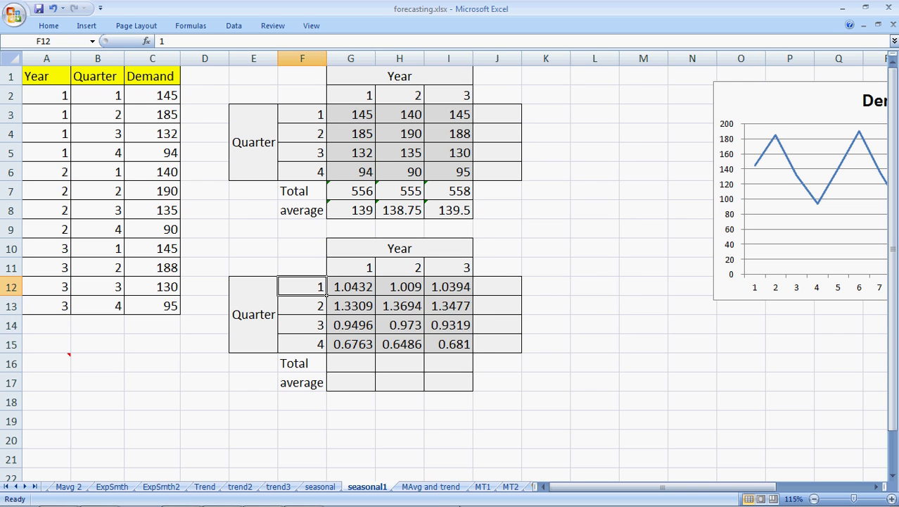
{"action": "key", "text": "Right"}
{"action": "key", "text": "Right"}
{"action": "key", "text": "Right"}
{"action": "key", "text": "Right"}
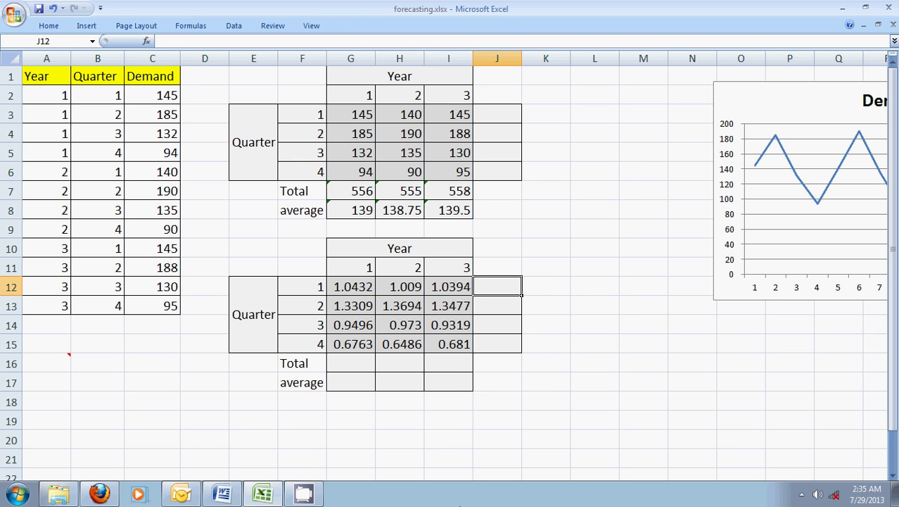
{"action": "type", "text": "="}
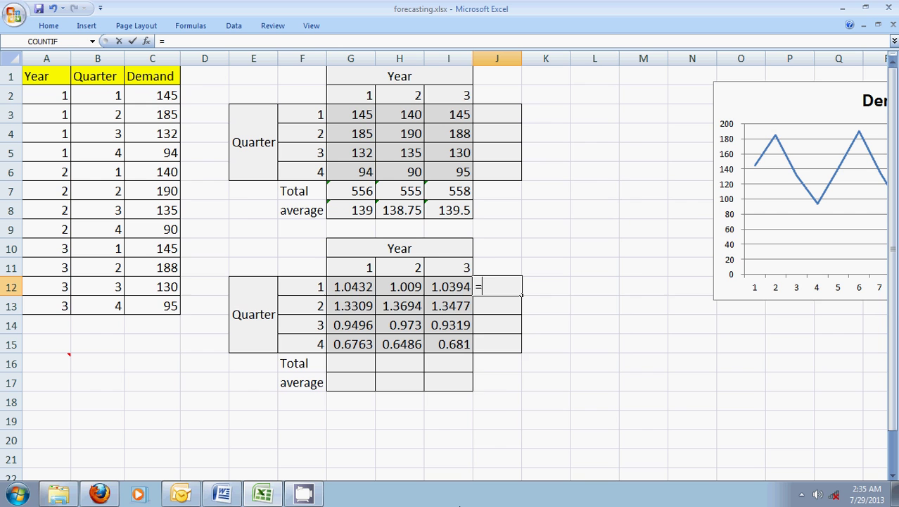
{"action": "type", "text": "average("}
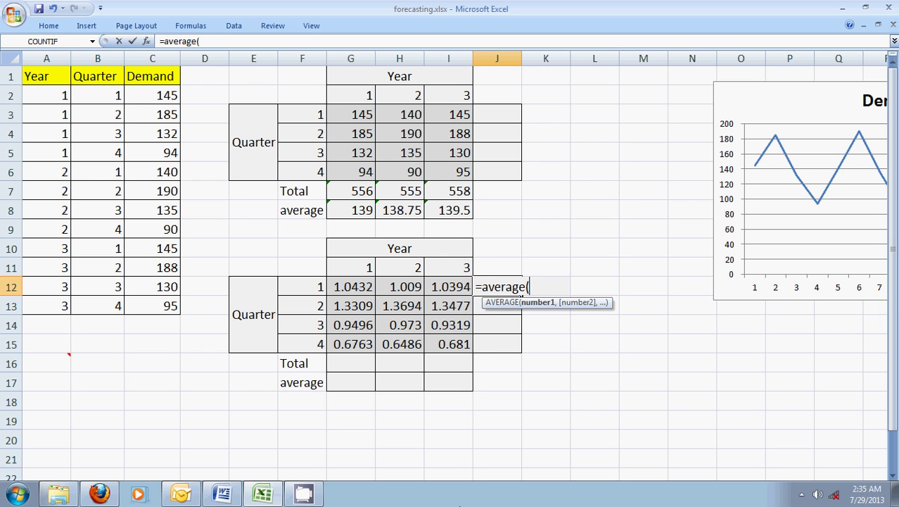
{"action": "left_click_drag", "start_coordinate": [351, 286], "coordinate": [445, 291]}
{"action": "type", "text": ")"}
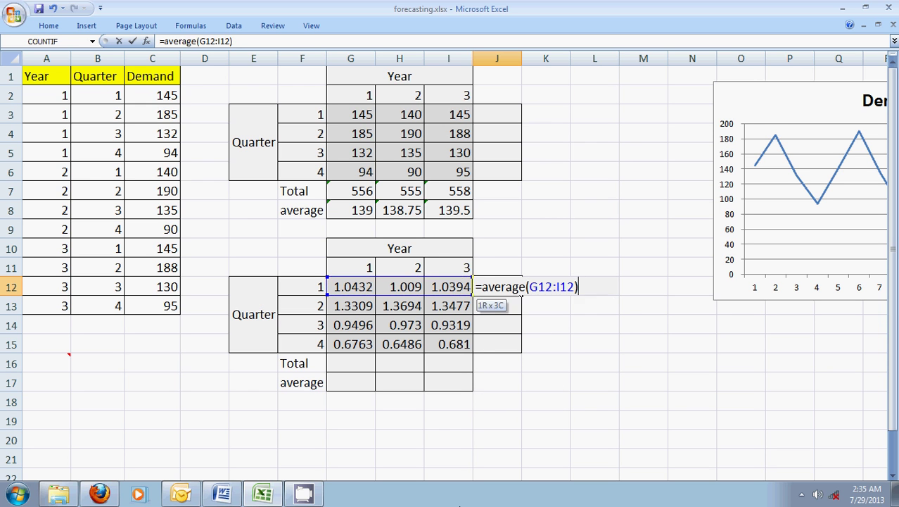
{"action": "key", "text": "Return"}
Copy the average formula down to J13:J15, giving 1.3493, 0.9515 and 0.6686.
{"action": "key", "text": "Up"}
{"action": "key", "text": "ctrl+c"}
{"action": "key", "text": "Down"}
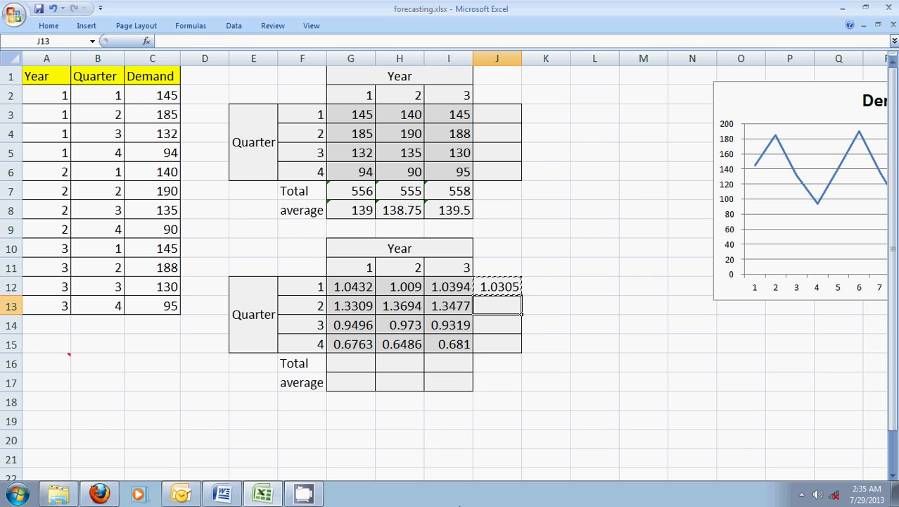
{"action": "key", "text": "shift+Down"}
{"action": "key", "text": "shift+Down"}
{"action": "key", "text": "Return"}
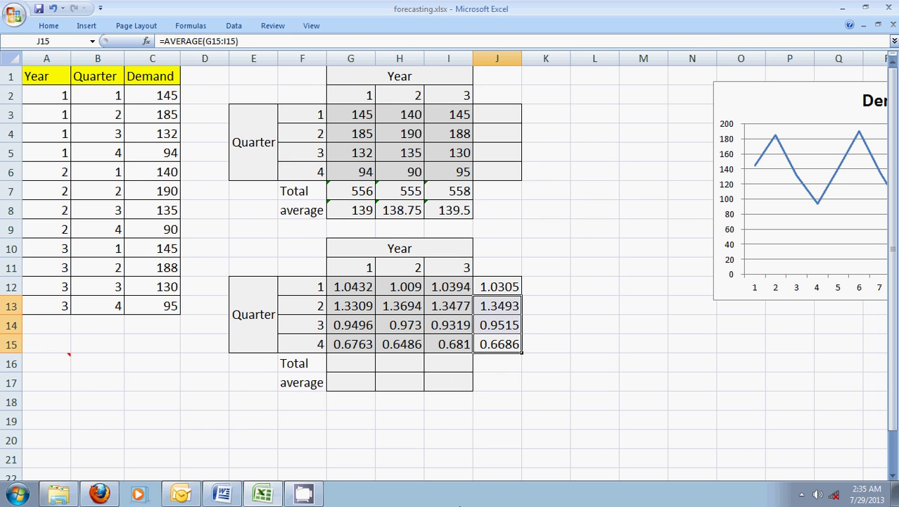
{"action": "left_click", "coordinate": [497, 363]}
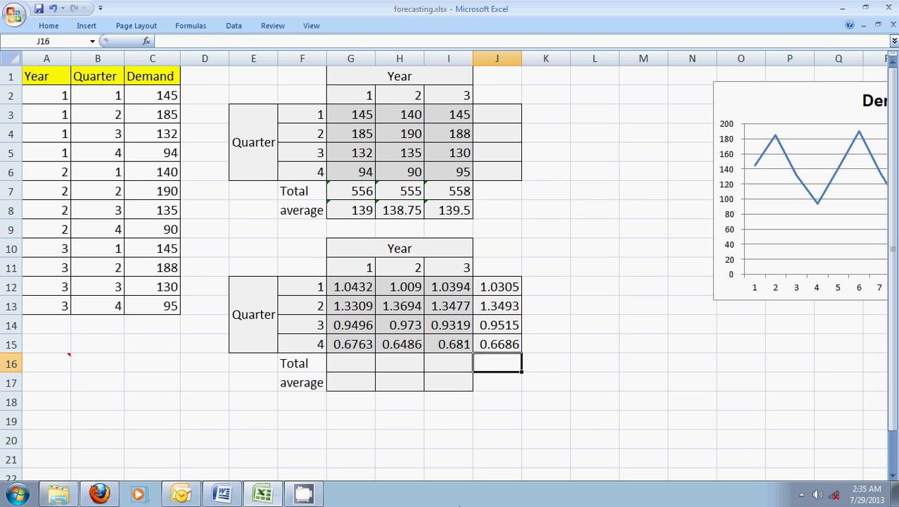
{"action": "key", "text": "Up"}
{"action": "key", "text": "Up"}
{"action": "key", "text": "Up"}
{"action": "key", "text": "Up"}
{"action": "key", "text": "Down"}
{"action": "key", "text": "Down"}
{"action": "key", "text": "Down"}
{"action": "key", "text": "Down"}
Check the quarter 3 ratios, then enter =SUM(J12:J15) in J16, totalling 4.
{"action": "key", "text": "Up"}
{"action": "key", "text": "Up"}
{"action": "key", "text": "Left"}
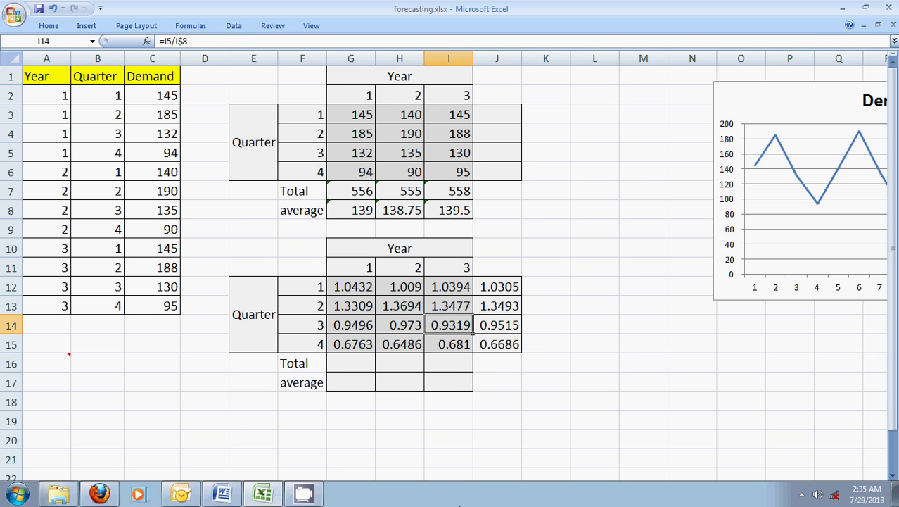
{"action": "key", "text": "Left"}
{"action": "key", "text": "Right"}
{"action": "key", "text": "Right"}
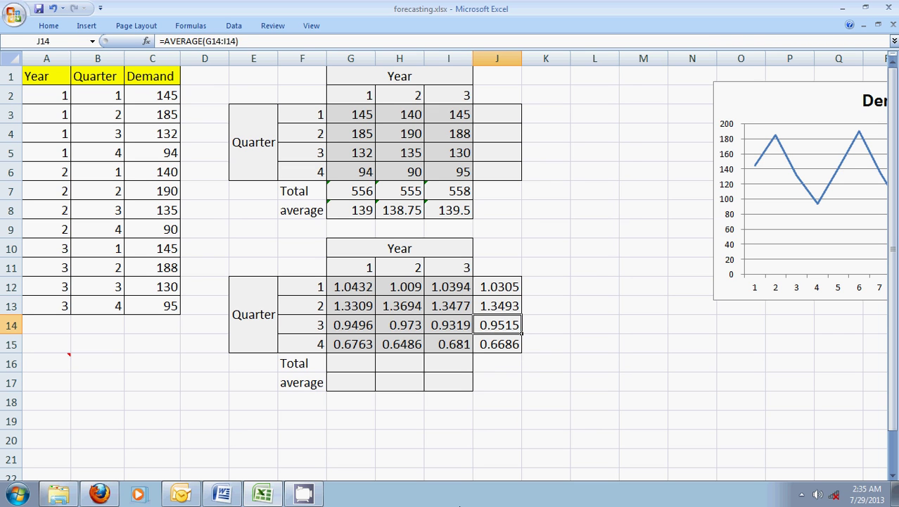
{"action": "key", "text": "Down"}
{"action": "key", "text": "Down"}
{"action": "type", "text": "="}
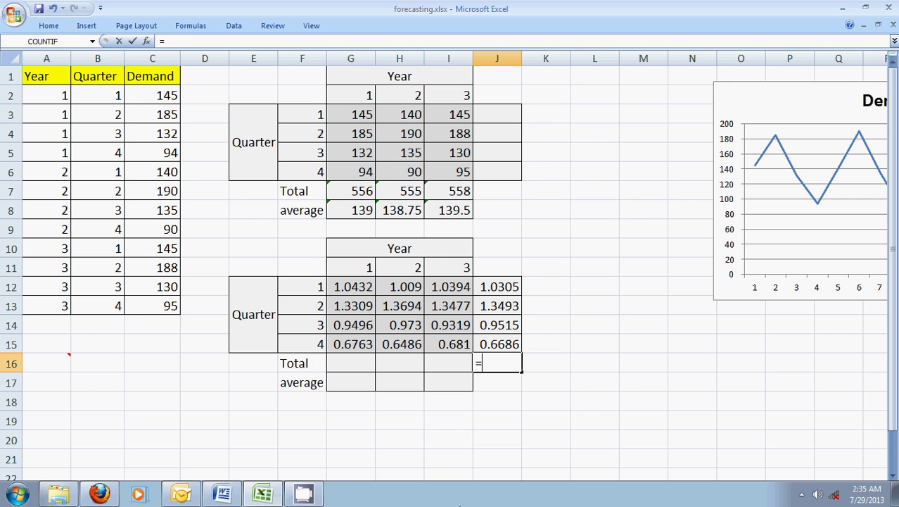
{"action": "type", "text": "sum("}
{"action": "key", "text": "Up"}
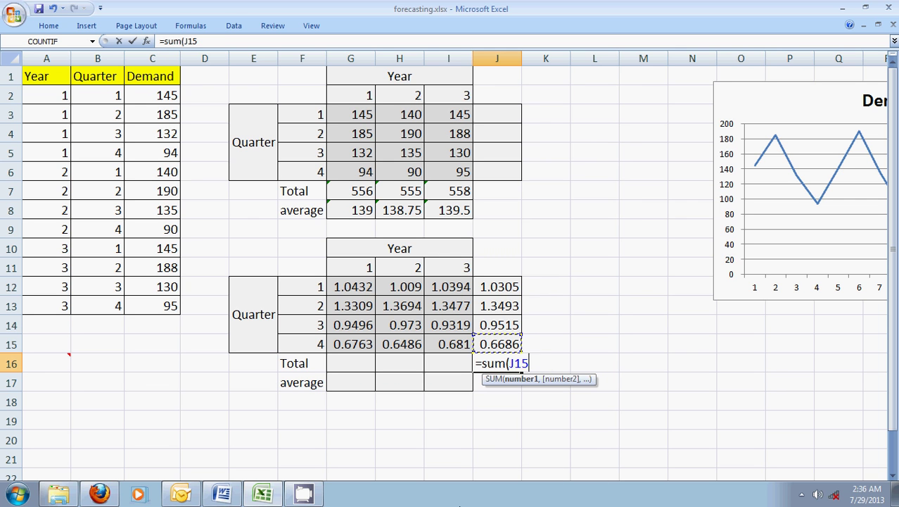
{"action": "key", "text": "shift+Up"}
{"action": "key", "text": "shift+Up"}
{"action": "key", "text": "shift+Up"}
{"action": "key", "text": "Return"}
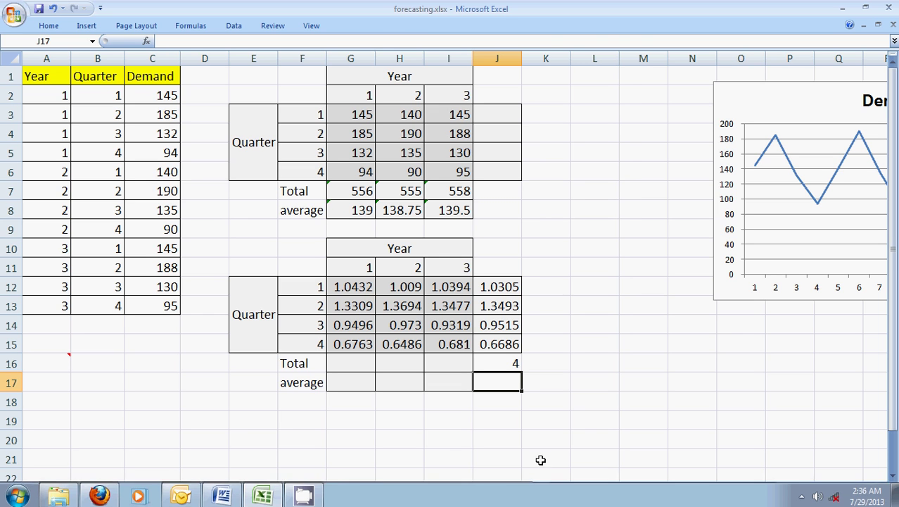
Review the total's formula and the averaged indices above it.
{"action": "left_click", "coordinate": [511, 364]}
{"action": "key", "text": "Up"}
{"action": "key", "text": "Up"}
{"action": "key", "text": "Up"}
{"action": "key", "text": "Up"}
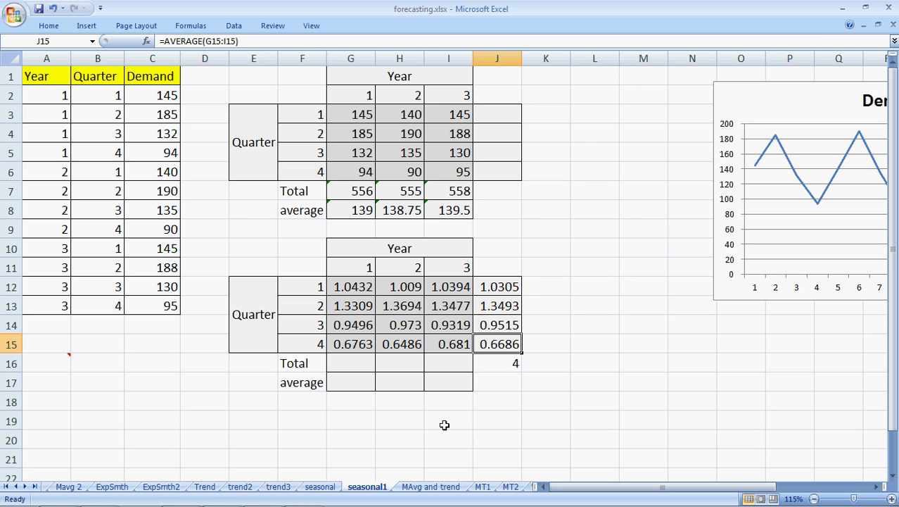
{"action": "key", "text": "Down"}
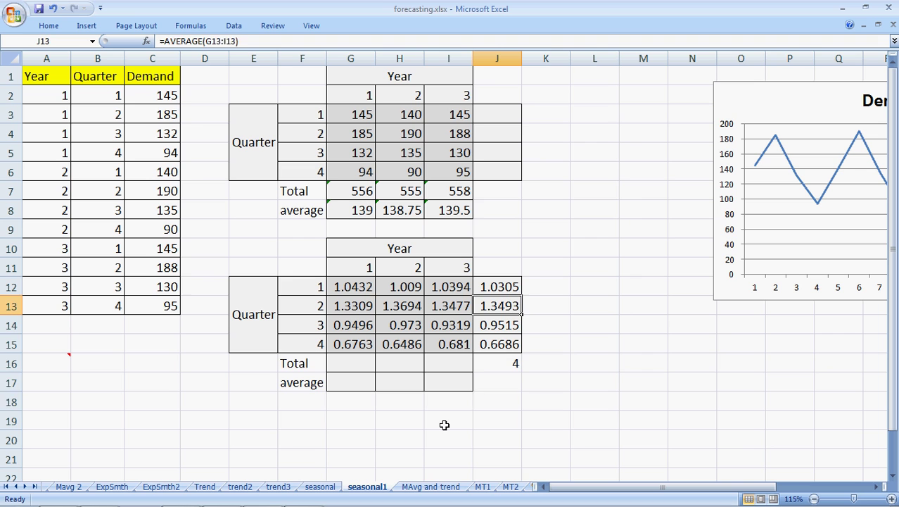
{"action": "key", "text": "Down"}
{"action": "key", "text": "Down"}
{"action": "key", "text": "Down"}
{"action": "key", "text": "Down"}
{"action": "key", "text": "Up"}
{"action": "key", "text": "Up"}
{"action": "key", "text": "Up"}
{"action": "key", "text": "Up"}
{"action": "key", "text": "Up"}
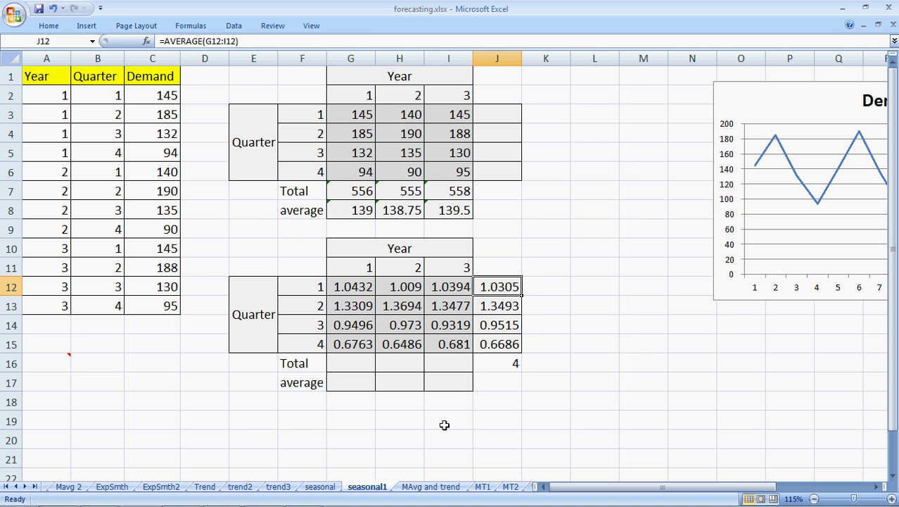
Label E18 'Year 4' and enter a total of 570 in F18.
{"action": "key", "text": "Down"}
{"action": "key", "text": "Down"}
{"action": "key", "text": "Down"}
{"action": "key", "text": "Down"}
{"action": "key", "text": "Down"}
{"action": "key", "text": "Down"}
{"action": "key", "text": "Down"}
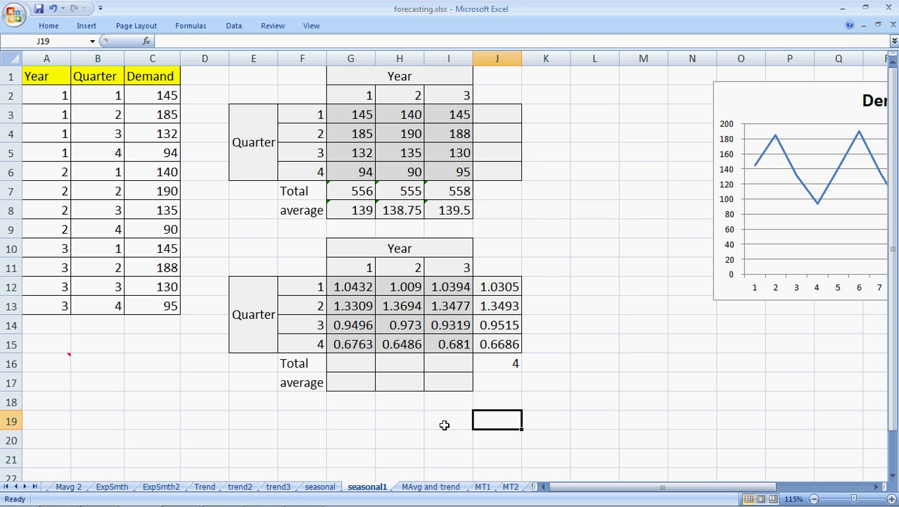
{"action": "key", "text": "Up"}
{"action": "key", "text": "Left"}
{"action": "key", "text": "Left"}
{"action": "key", "text": "Left"}
{"action": "key", "text": "Left"}
{"action": "key", "text": "Left"}
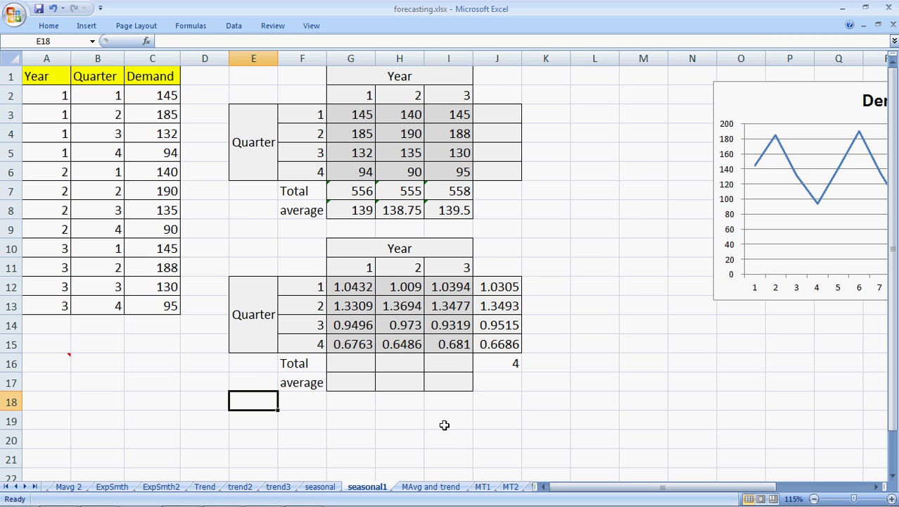
{"action": "type", "text": "Year"}
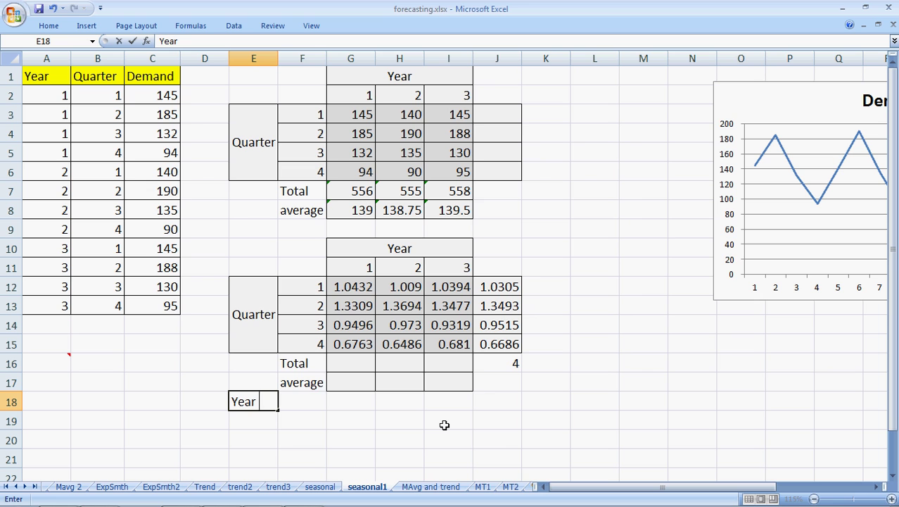
{"action": "type", "text": " 4"}
{"action": "key", "text": "Tab"}
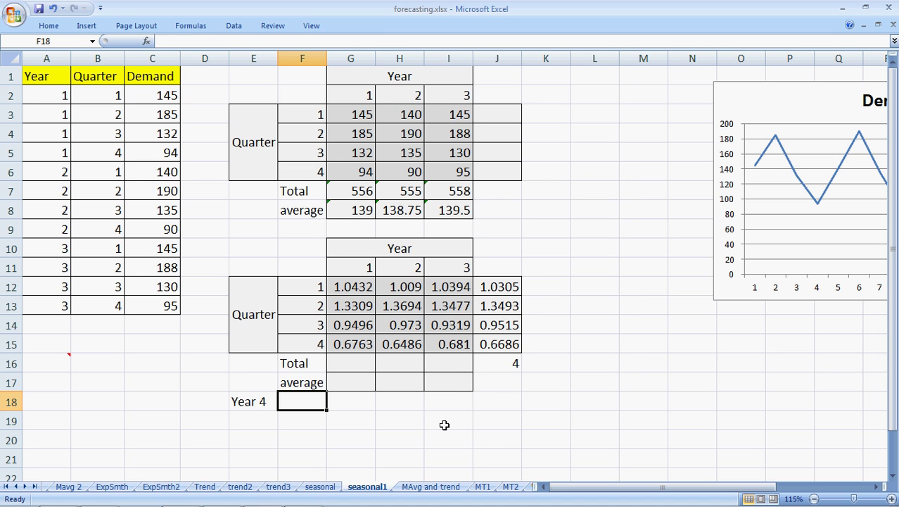
{"action": "type", "text": "270"}
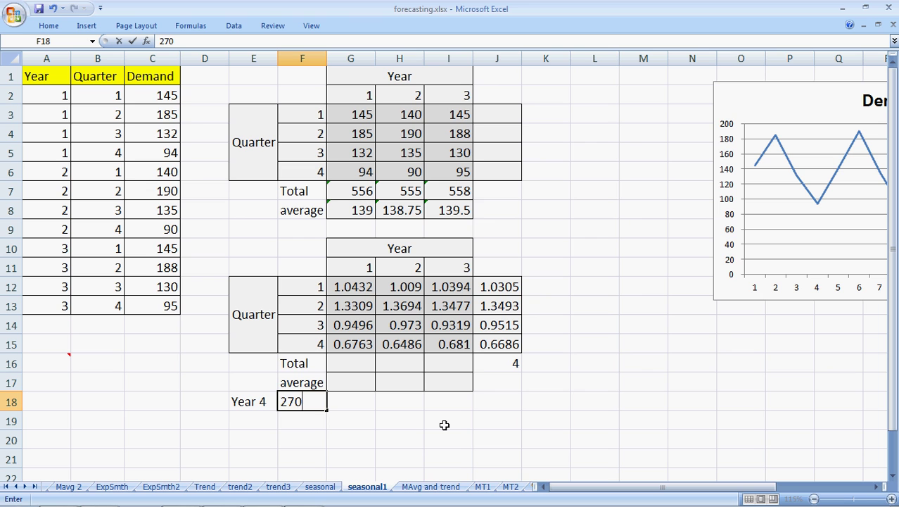
{"action": "key", "text": "BackSpace"}
{"action": "key", "text": "BackSpace"}
{"action": "key", "text": "BackSpace"}
{"action": "type", "text": "570"}
{"action": "key", "text": "Return"}
Label E19 'average' and enter =F18/4 in F19, giving 142.5.
{"action": "key", "text": "Left"}
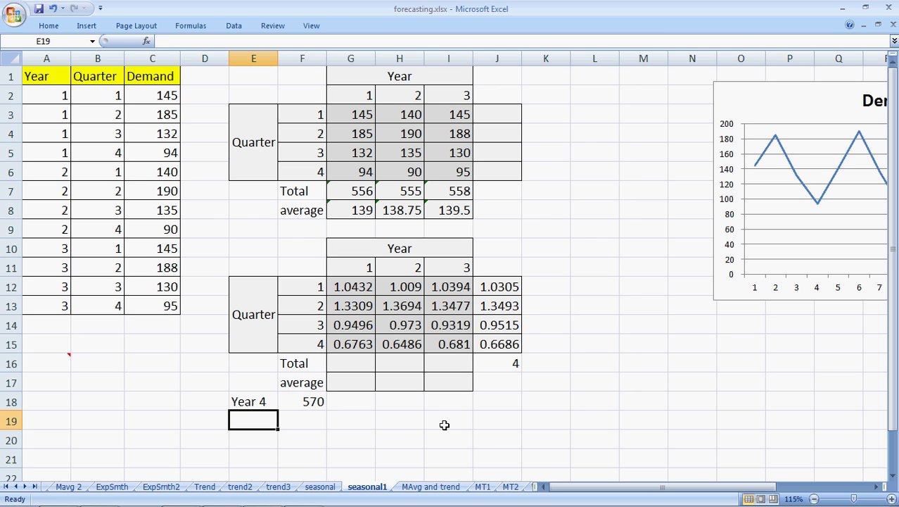
{"action": "type", "text": "avera"}
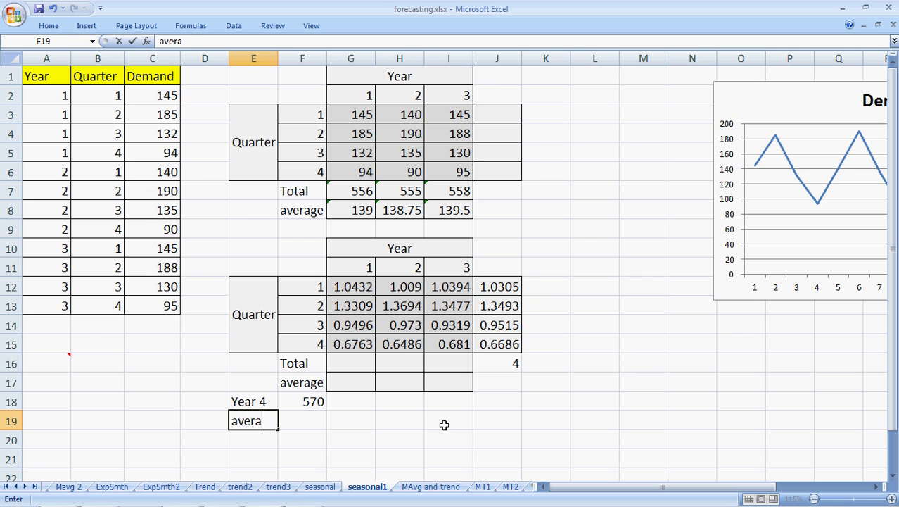
{"action": "type", "text": "ge"}
{"action": "key", "text": "Right"}
{"action": "type", "text": "="}
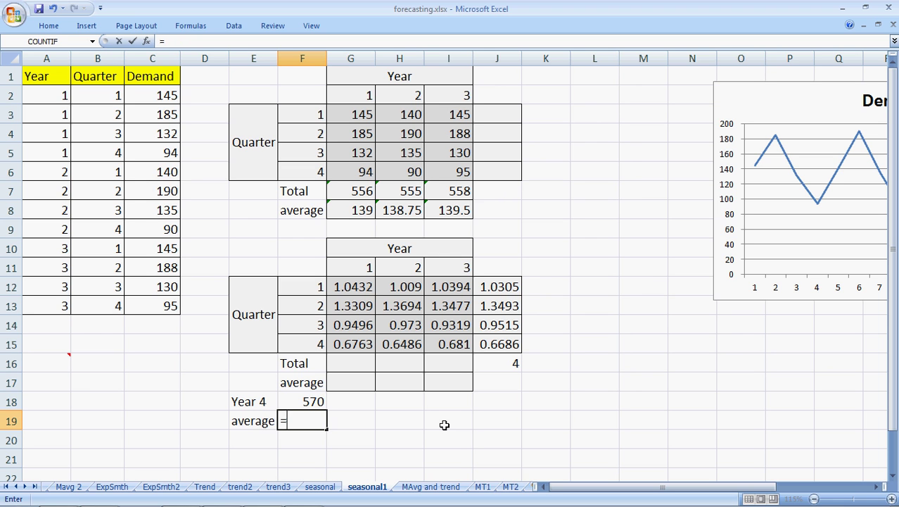
{"action": "key", "text": "Up"}
{"action": "type", "text": "/"}
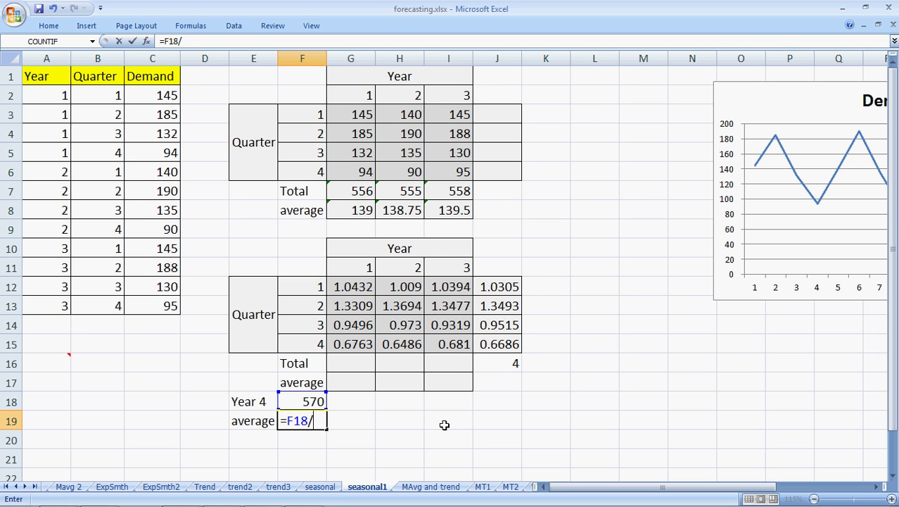
{"action": "type", "text": "4"}
{"action": "key", "text": "Return"}
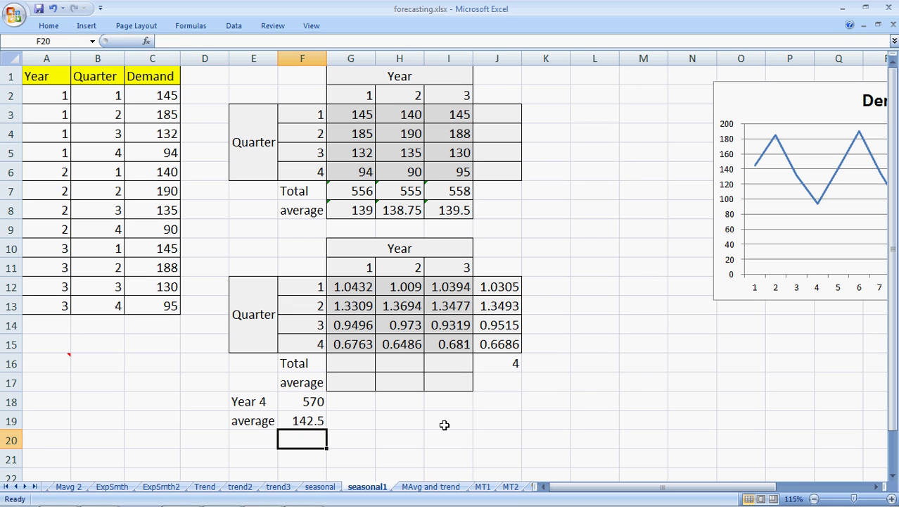
{"action": "key", "text": "Left"}
{"action": "key", "text": "Left"}
{"action": "key", "text": "Left"}
{"action": "key", "text": "Left"}
Enter year 4 in the Year column of the four new rows, A14:A17.
{"action": "key", "text": "Up"}
{"action": "key", "text": "Up"}
{"action": "key", "text": "Up"}
{"action": "key", "text": "Up"}
{"action": "key", "text": "Up"}
{"action": "key", "text": "Up"}
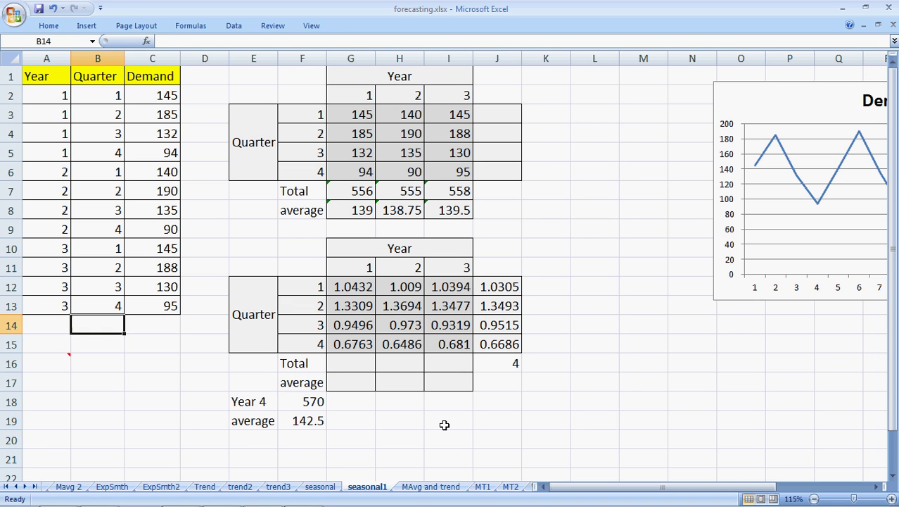
{"action": "key", "text": "Left"}
{"action": "type", "text": "1"}
{"action": "key", "text": "Return"}
{"action": "type", "text": "2"}
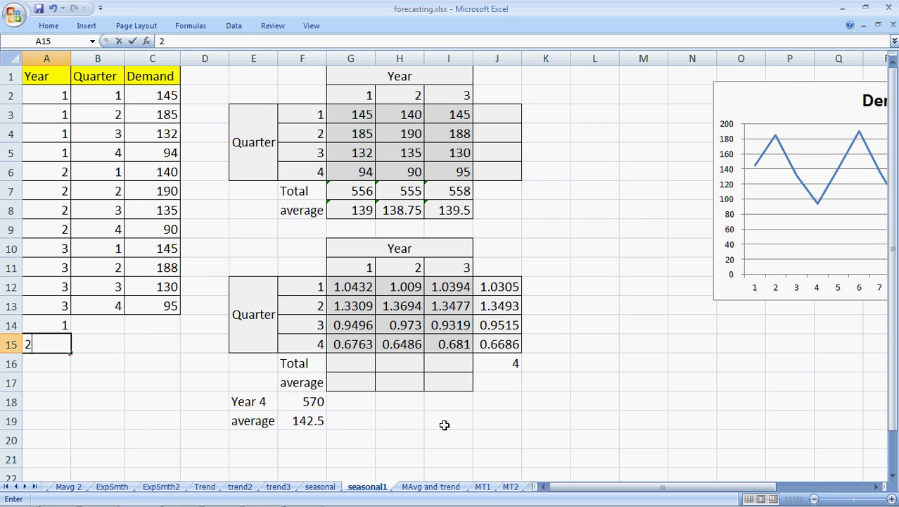
{"action": "key", "text": "Escape"}
{"action": "key", "text": "Up"}
{"action": "type", "text": "4"}
{"action": "key", "text": "Return"}
{"action": "type", "text": "4"}
{"action": "key", "text": "Return"}
{"action": "type", "text": "4"}
Number the new rows' quarters 1, 2, 3 and 4 in B14:B17.
{"action": "key", "text": "Return"}
{"action": "type", "text": "4"}
{"action": "key", "text": "Tab"}
{"action": "key", "text": "Up"}
{"action": "key", "text": "Up"}
{"action": "key", "text": "Up"}
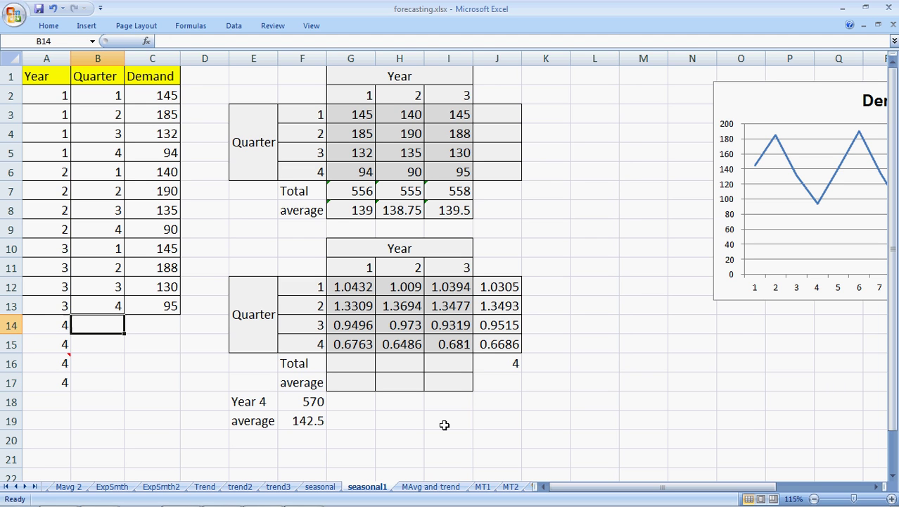
{"action": "type", "text": "1"}
{"action": "key", "text": "Return"}
{"action": "type", "text": "2"}
{"action": "key", "text": "Return"}
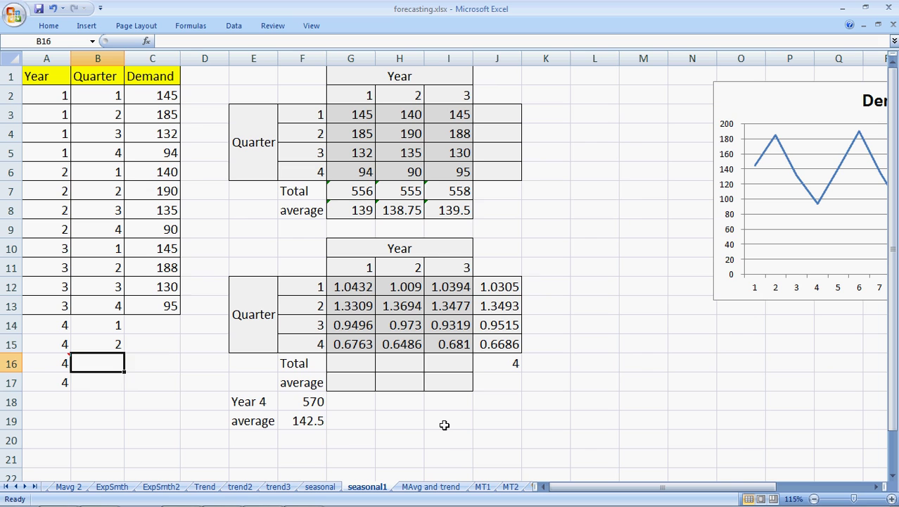
{"action": "type", "text": "3"}
{"action": "key", "text": "Return"}
{"action": "type", "text": "4"}
{"action": "key", "text": "Tab"}
In C14, forecast quarter 1 demand as the year 4 average times its seasonal index (=F19*J12).
{"action": "key", "text": "Up"}
{"action": "key", "text": "Up"}
{"action": "key", "text": "Up"}
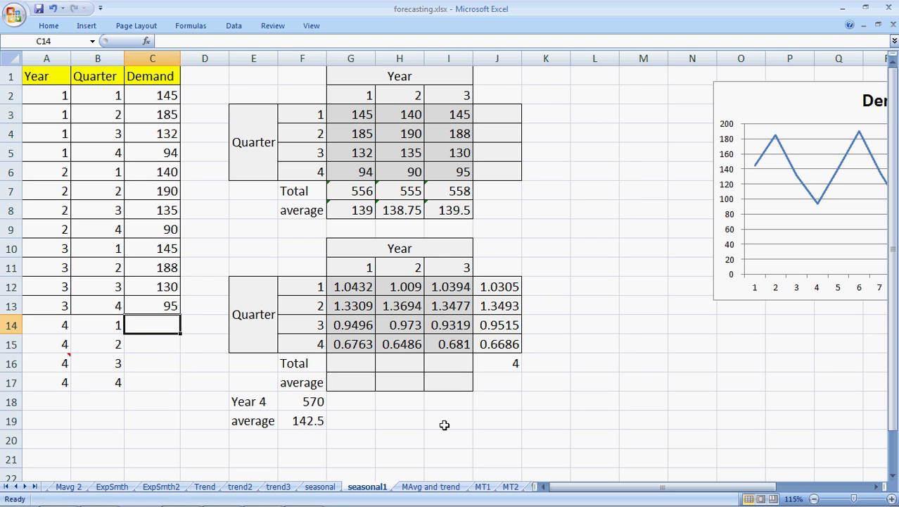
{"action": "type", "text": "="}
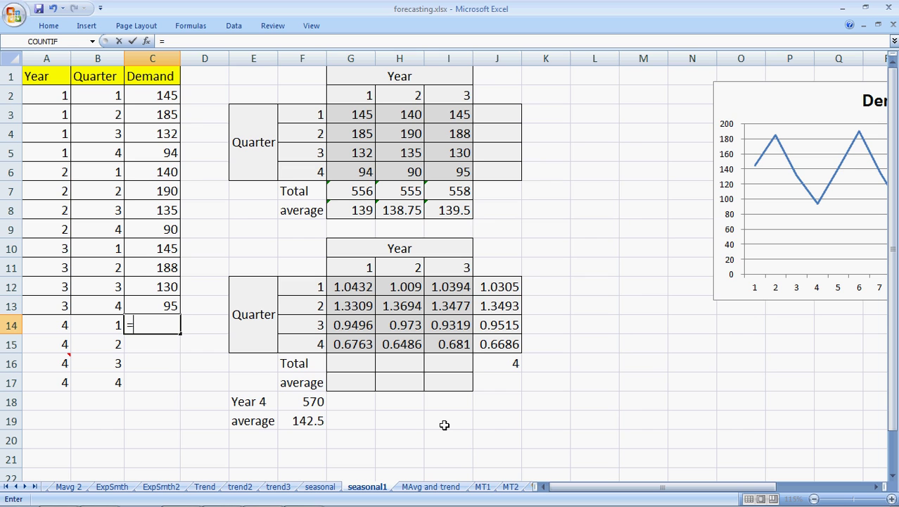
{"action": "key", "text": "Down"}
{"action": "key", "text": "Down"}
{"action": "key", "text": "Down"}
{"action": "key", "text": "Down"}
{"action": "key", "text": "Down"}
{"action": "key", "text": "Right"}
{"action": "key", "text": "Right"}
{"action": "key", "text": "Right"}
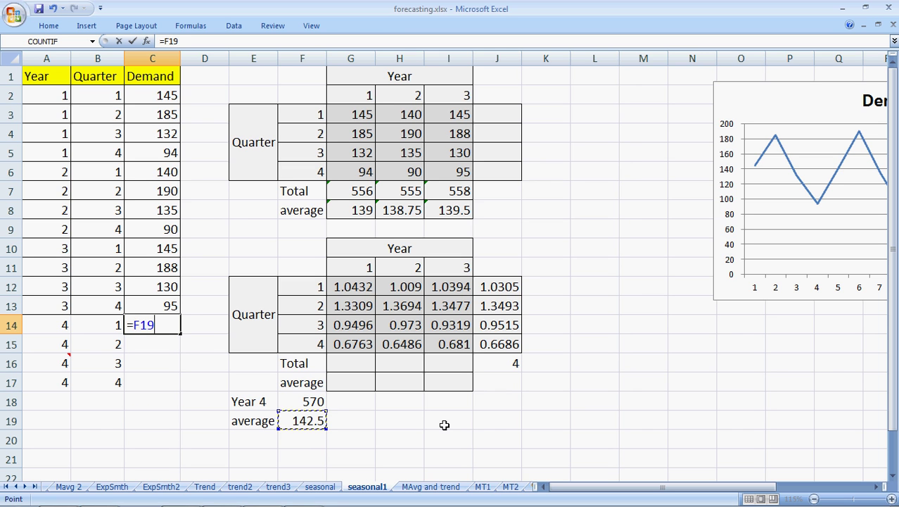
{"action": "type", "text": "8"}
{"action": "key", "text": "Right"}
{"action": "key", "text": "Right"}
{"action": "key", "text": "Left"}
{"action": "key", "text": "Left"}
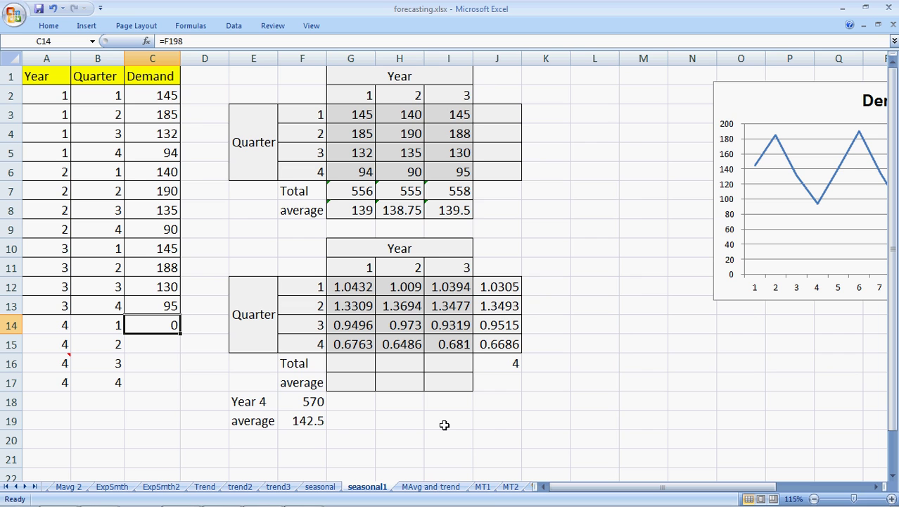
{"action": "type", "text": "="}
{"action": "key", "text": "Down"}
{"action": "key", "text": "Down"}
{"action": "key", "text": "Down"}
{"action": "key", "text": "Down"}
{"action": "key", "text": "Down"}
{"action": "key", "text": "Right"}
{"action": "key", "text": "Right"}
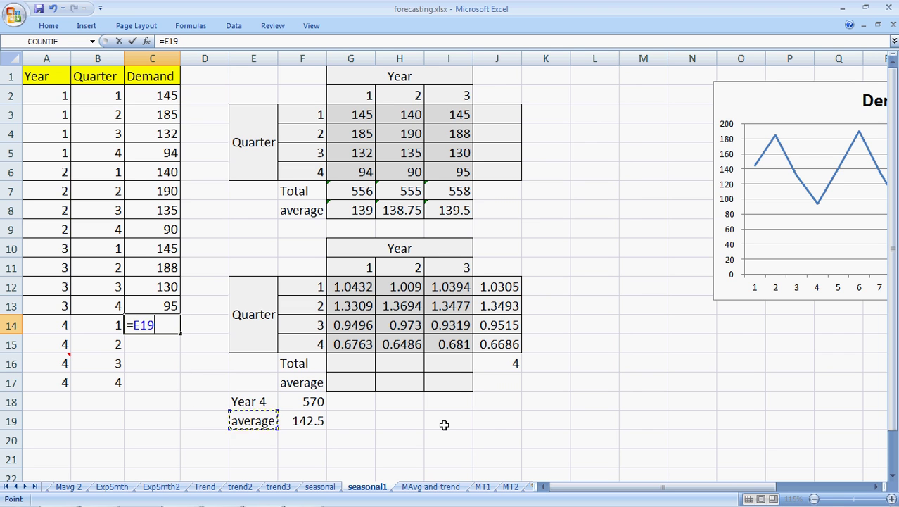
{"action": "key", "text": "Right"}
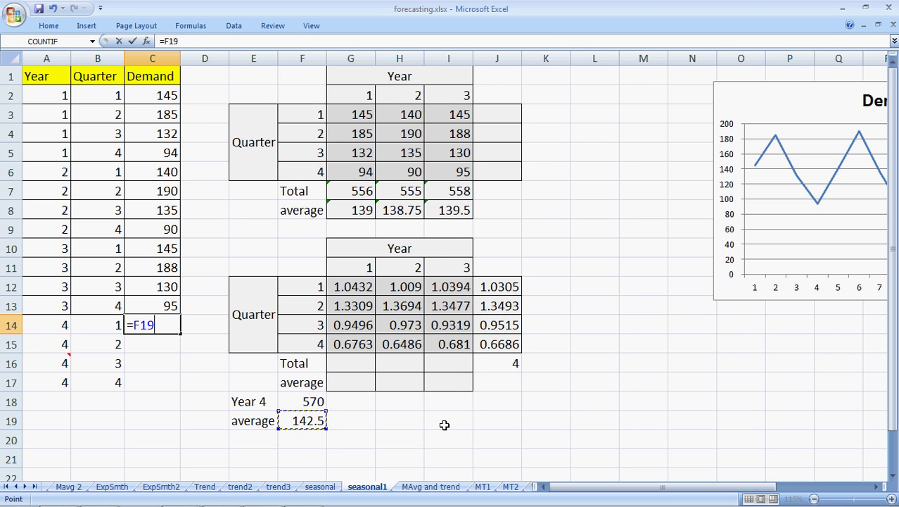
{"action": "type", "text": "*"}
{"action": "key", "text": "Right"}
{"action": "key", "text": "Right"}
{"action": "key", "text": "Right"}
{"action": "key", "text": "Right"}
{"action": "key", "text": "Right"}
{"action": "key", "text": "Right"}
{"action": "key", "text": "Right"}
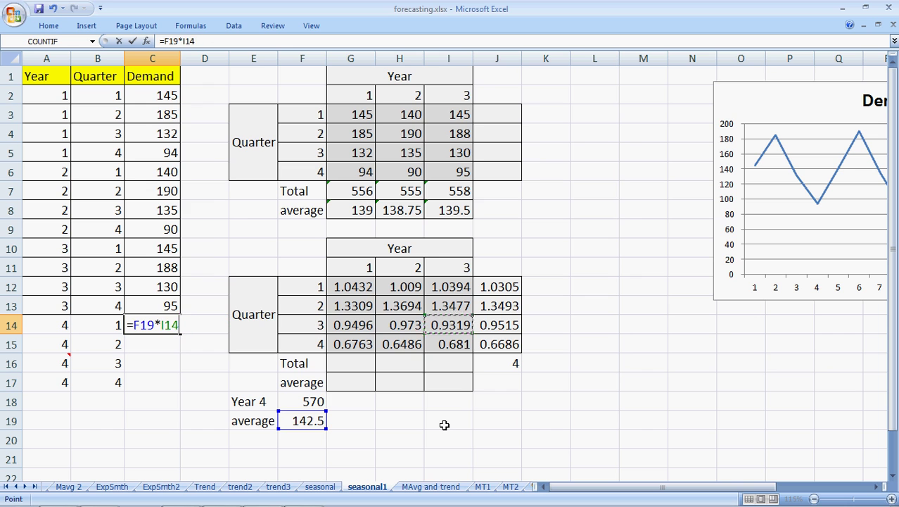
{"action": "key", "text": "Up"}
{"action": "key", "text": "Up"}
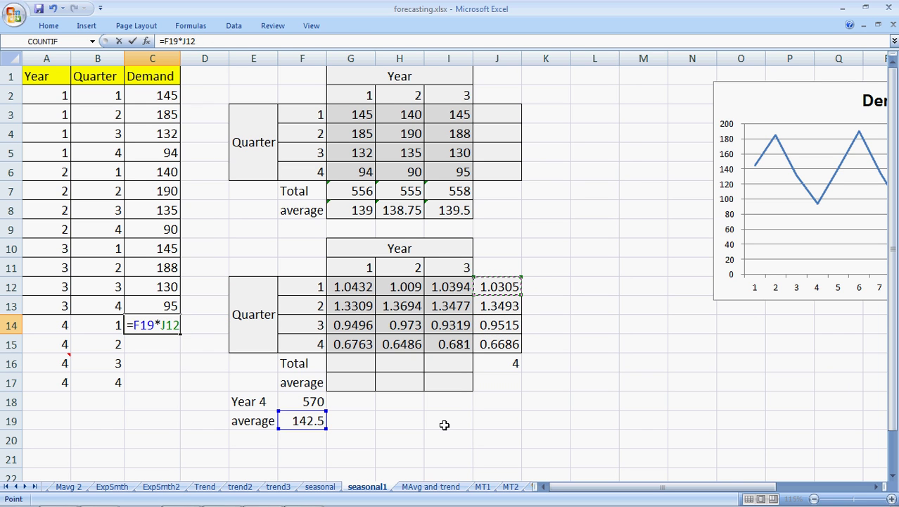
{"action": "key", "text": "Return"}
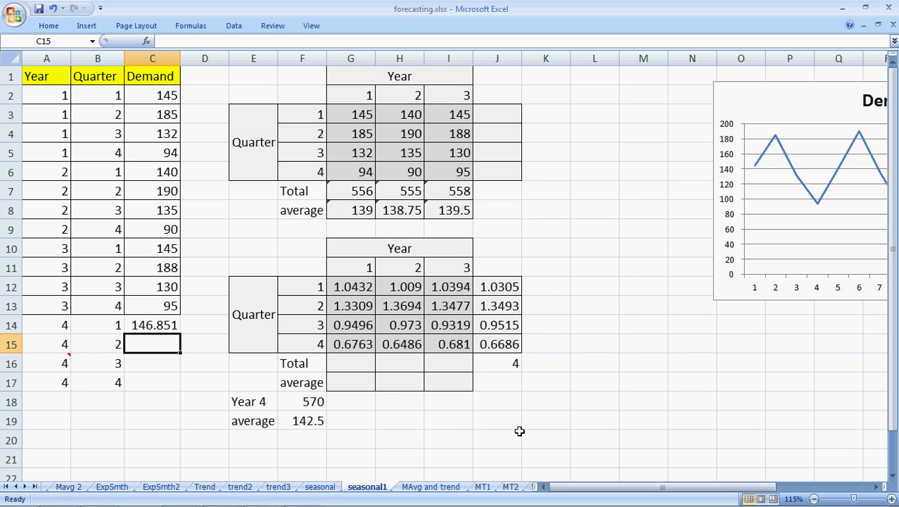
Lock the average's row as F$19 and copy the forecast formula into C15:C17.
{"action": "key", "text": "Up"}
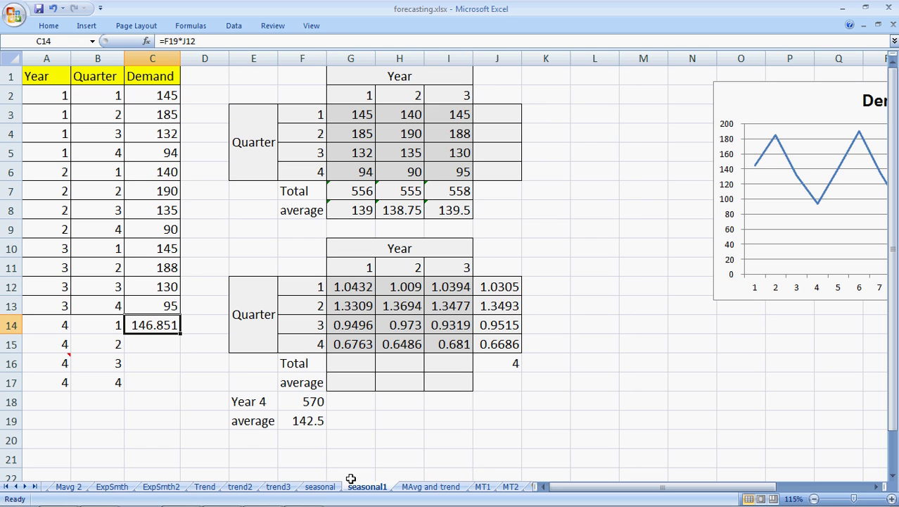
{"action": "key", "text": "F2"}
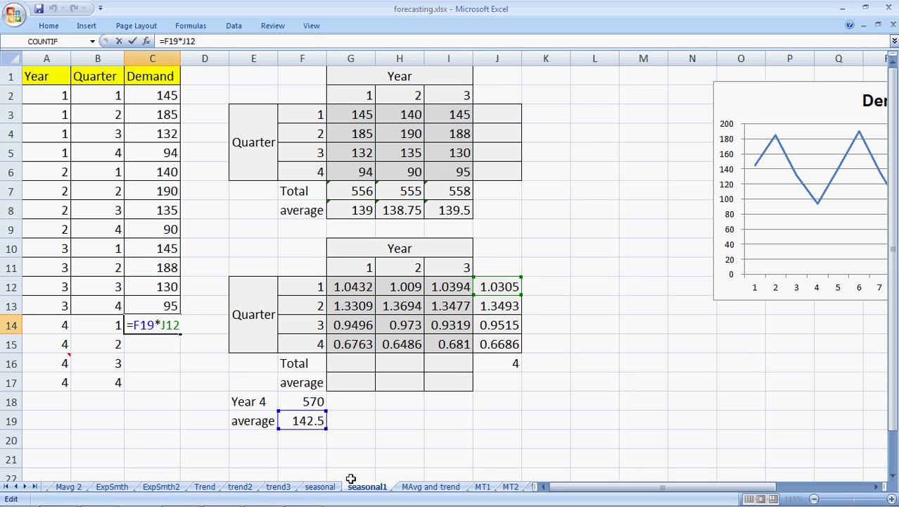
{"action": "key", "text": "Left"}
{"action": "key", "text": "Left"}
{"action": "key", "text": "Left"}
{"action": "key", "text": "Left"}
{"action": "key", "text": "Left"}
{"action": "key", "text": "Left"}
{"action": "type", "text": "$"}
{"action": "key", "text": "ctrl+Return"}
{"action": "key", "text": "ctrl+c"}
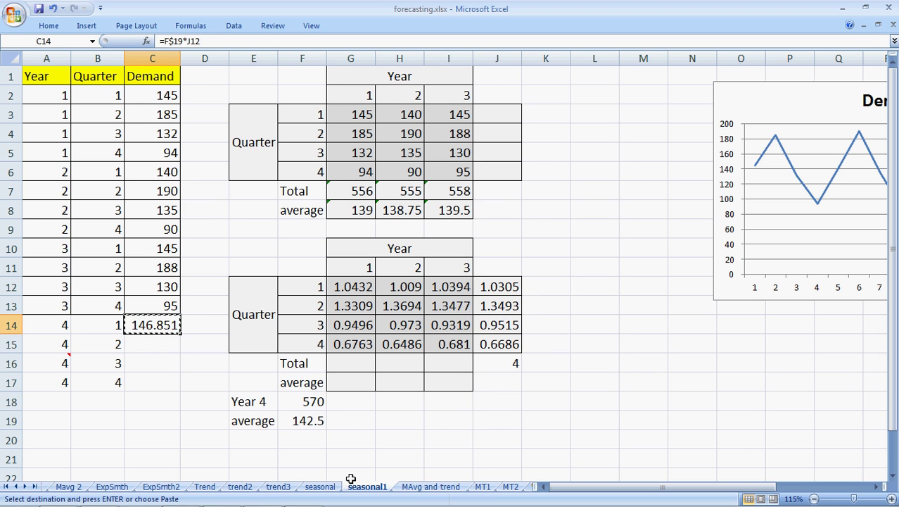
{"action": "key", "text": "Down"}
{"action": "key", "text": "shift+Down"}
{"action": "key", "text": "shift+Down"}
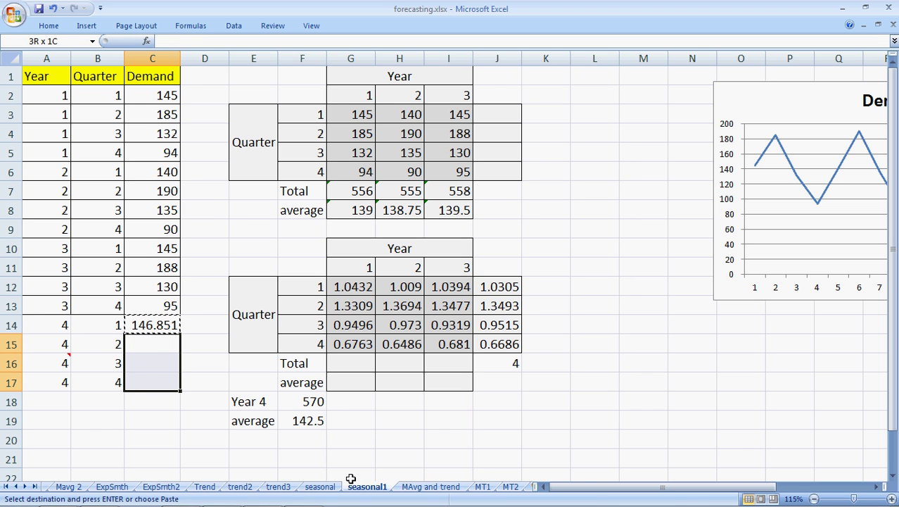
{"action": "key", "text": "Return"}
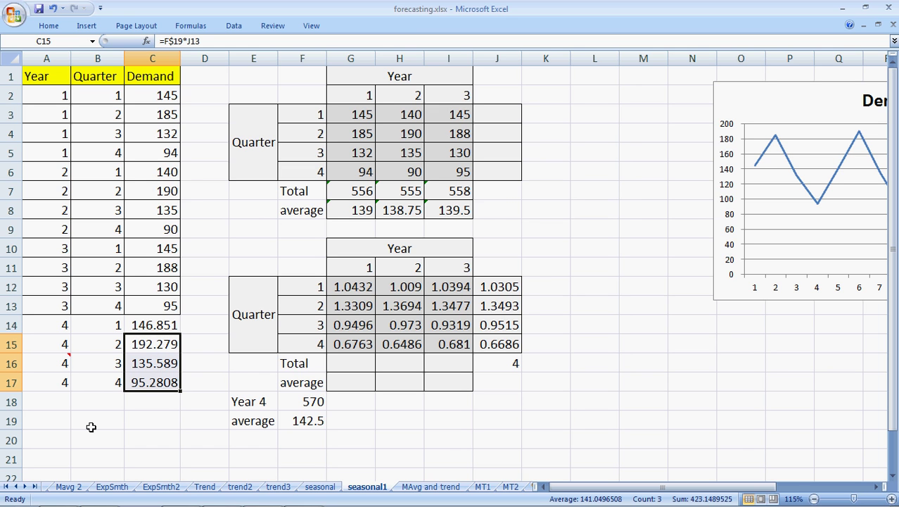
{"action": "key", "text": "Right"}
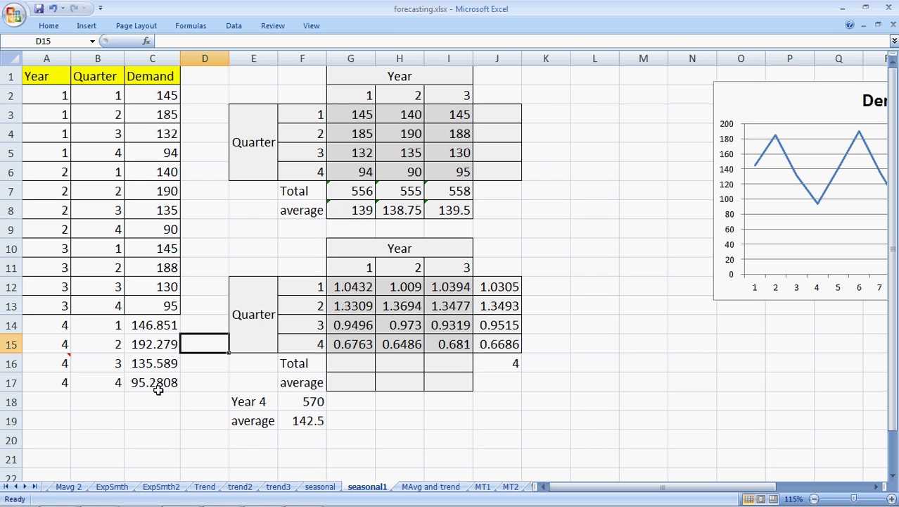
{"action": "mouse_move", "coordinate": [46, 364]}
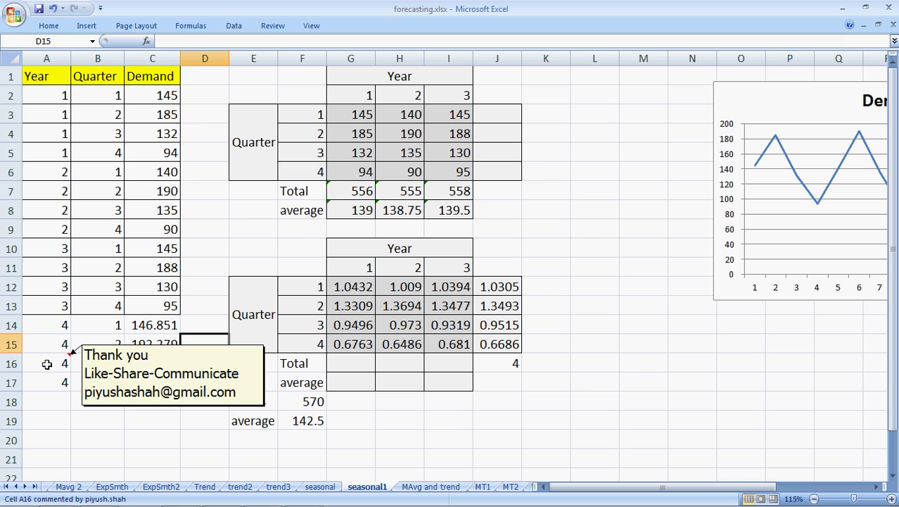